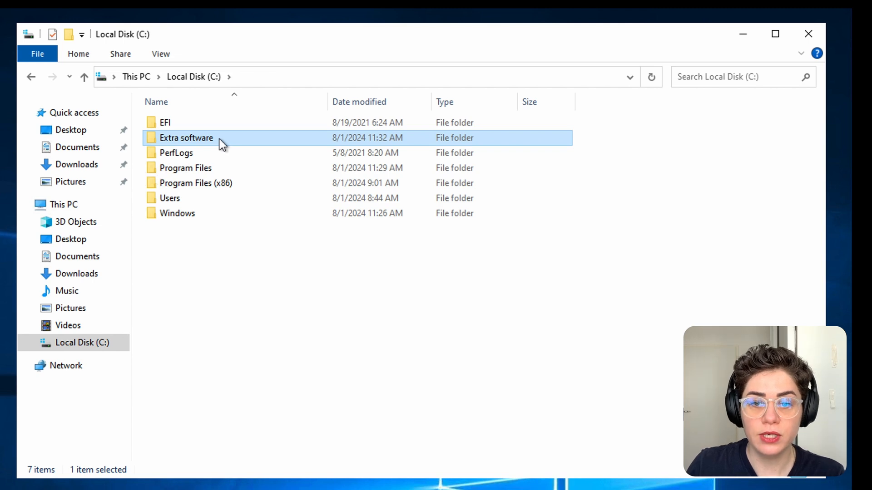
- Open the src folder inside Extra software\AMBIA\mb_gui on the C: drive
double_click(219, 138)
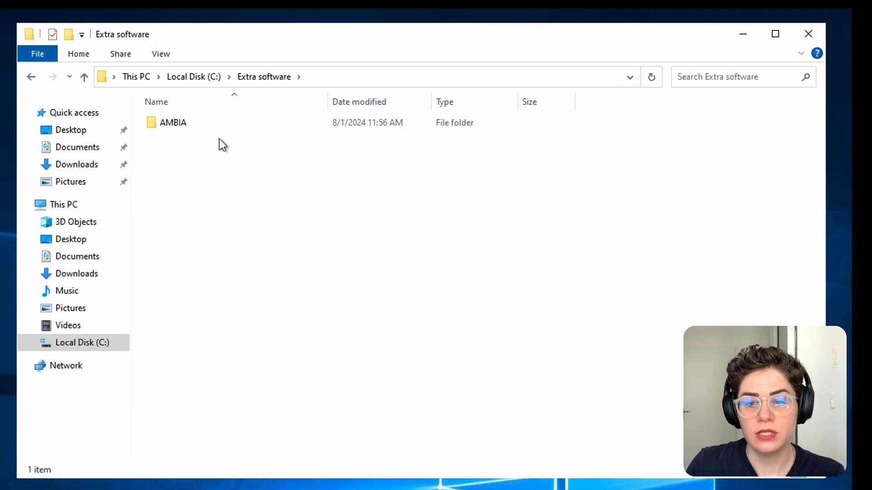
double_click(175, 124)
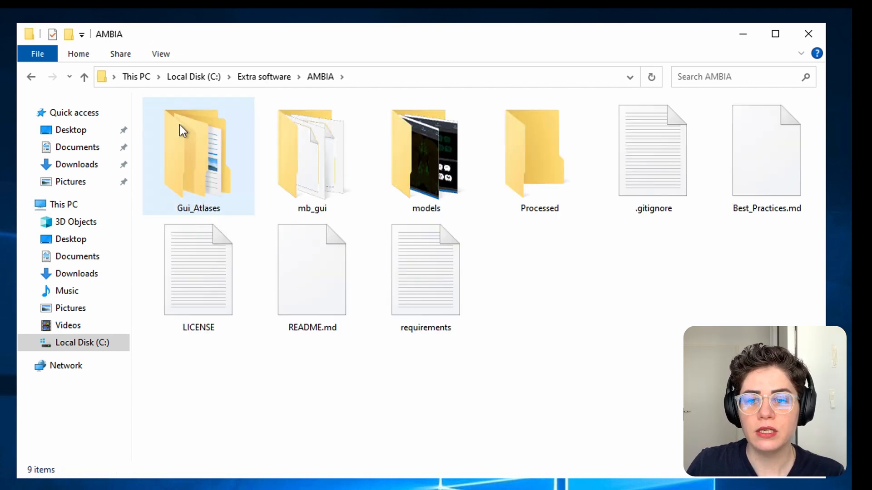
mouse_move(319, 150)
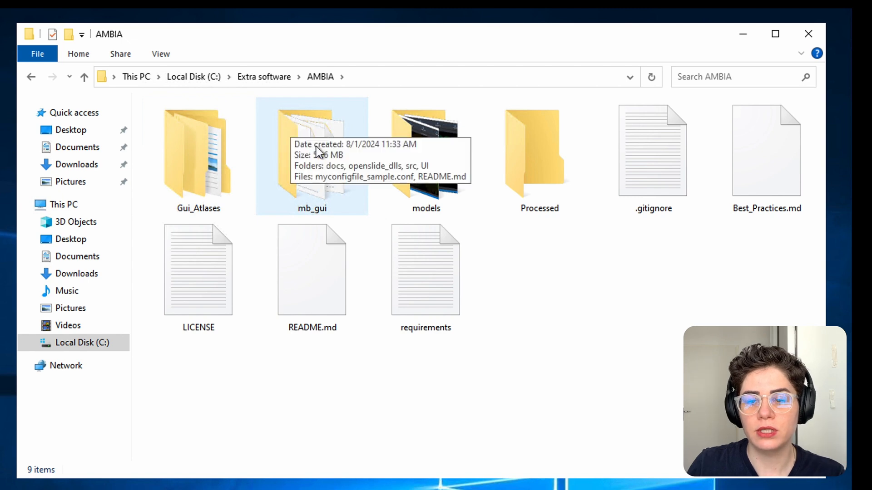
click(301, 214)
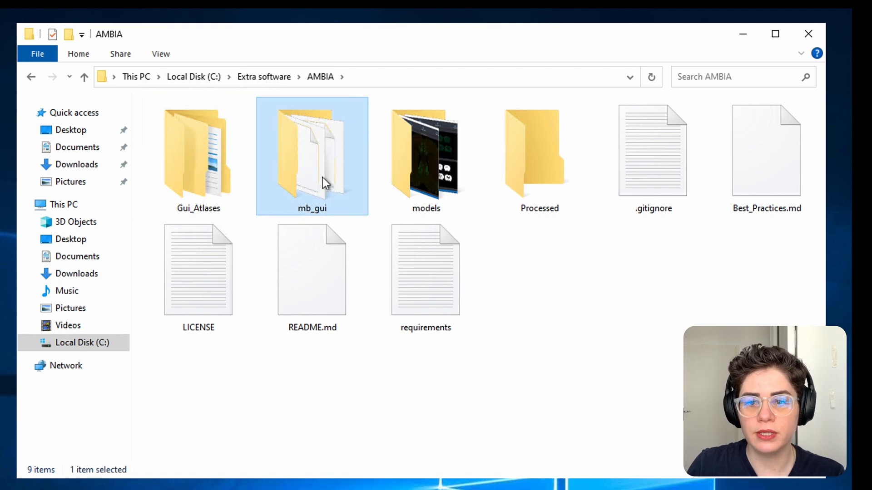
double_click(322, 177)
click(165, 152)
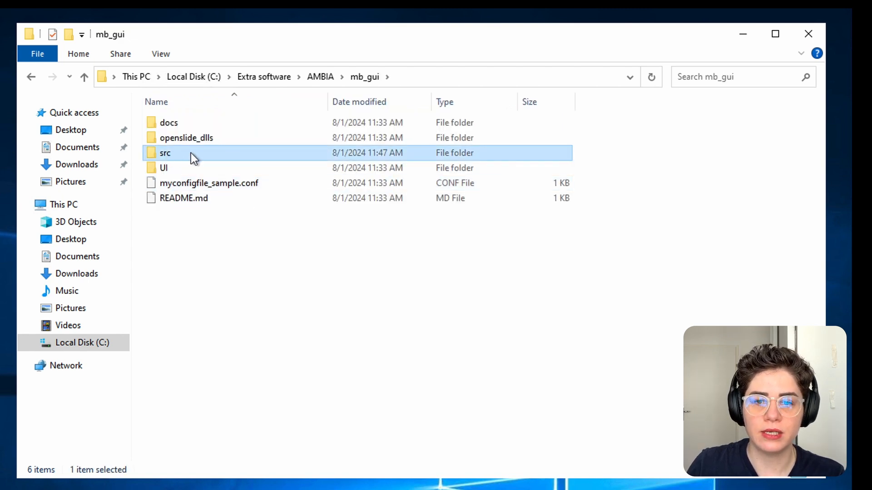
double_click(191, 153)
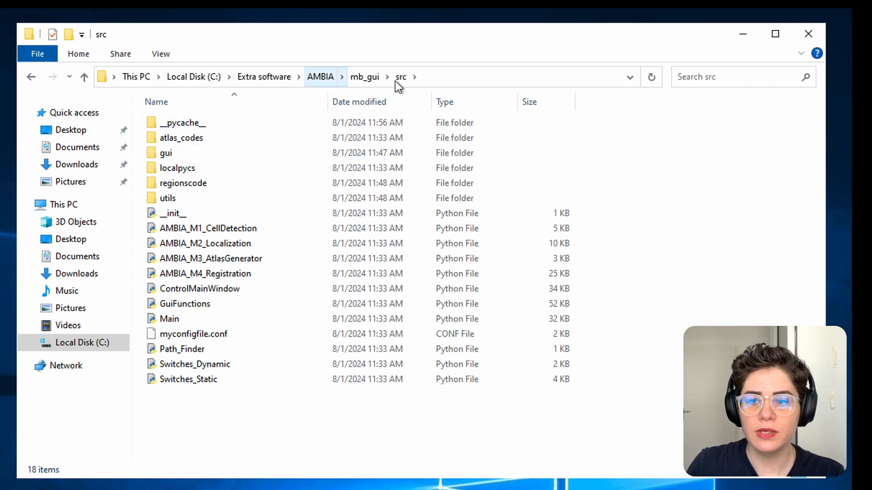
- Open a command prompt in the src folder and enlarge its text
click(447, 77)
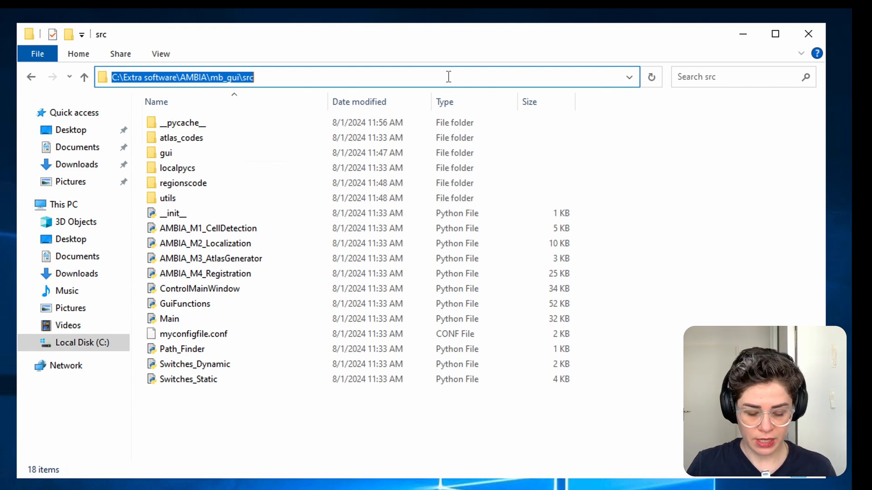
text(cmd)
key(Return)
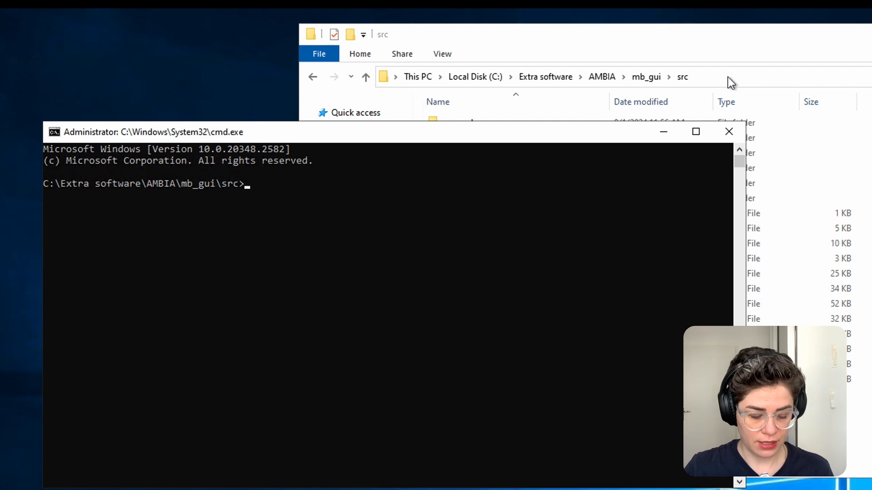
ctrl+scroll(488, 230, up, 1)
ctrl+scroll(488, 230, up, 1)
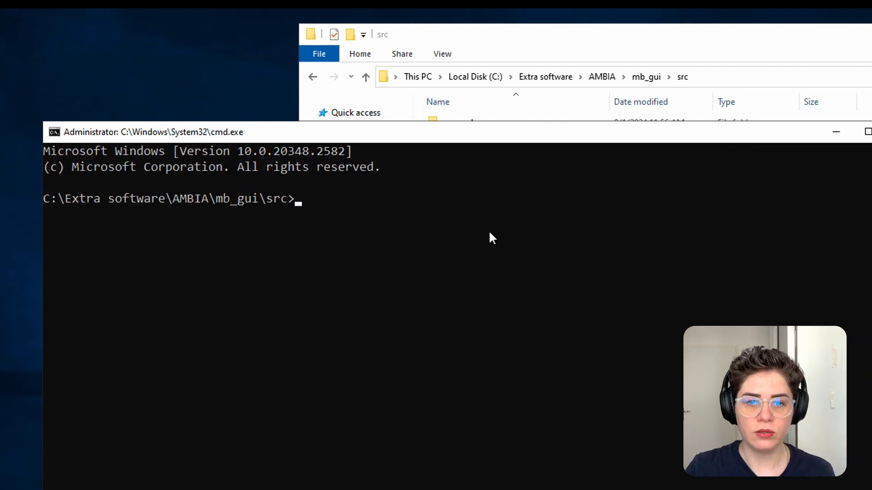
ctrl+scroll(488, 231, up, 1)
click(308, 201)
drag(306, 201, 44, 201)
click(340, 198)
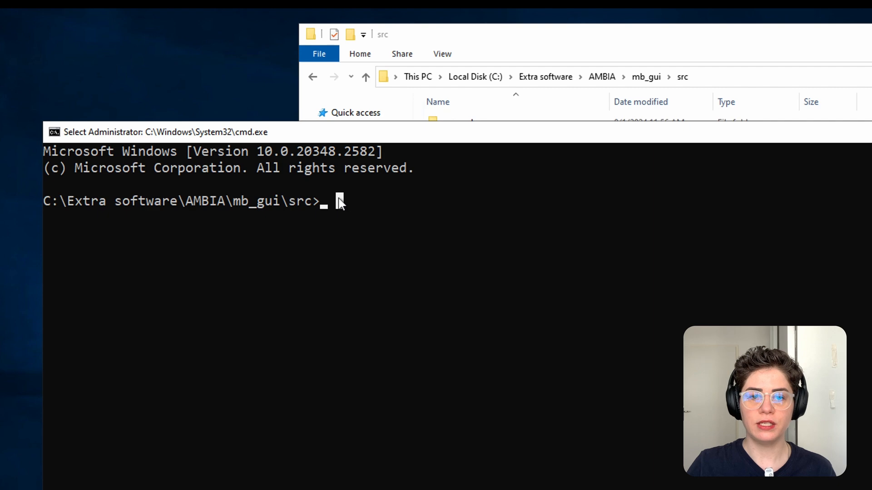
click(317, 204)
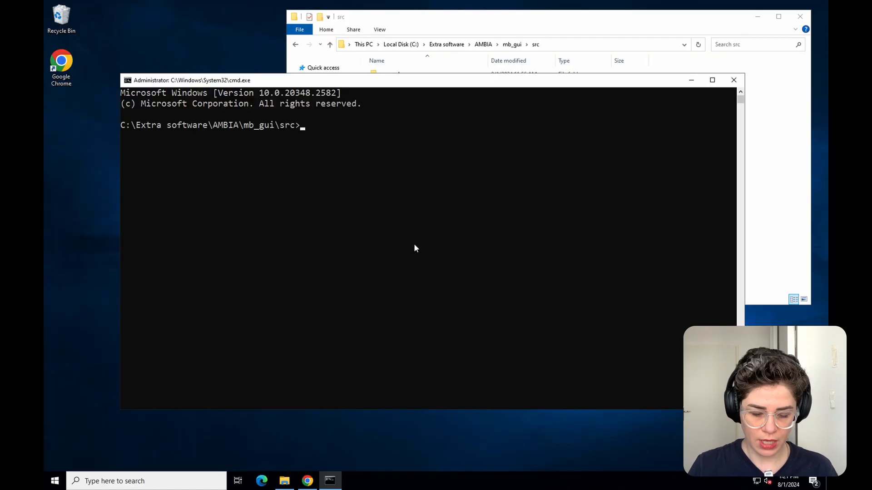
- Launch AMBIA by running "python Main.py" from the src folder
text(pytho)
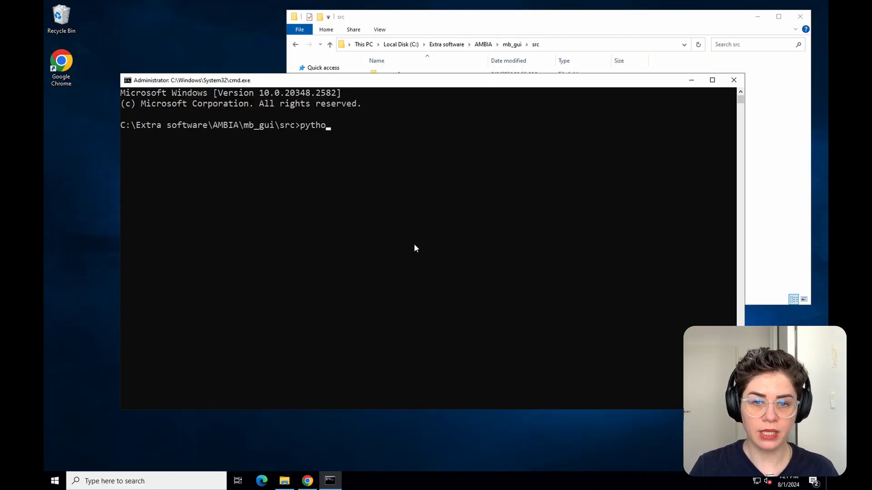
text(n Main.py)
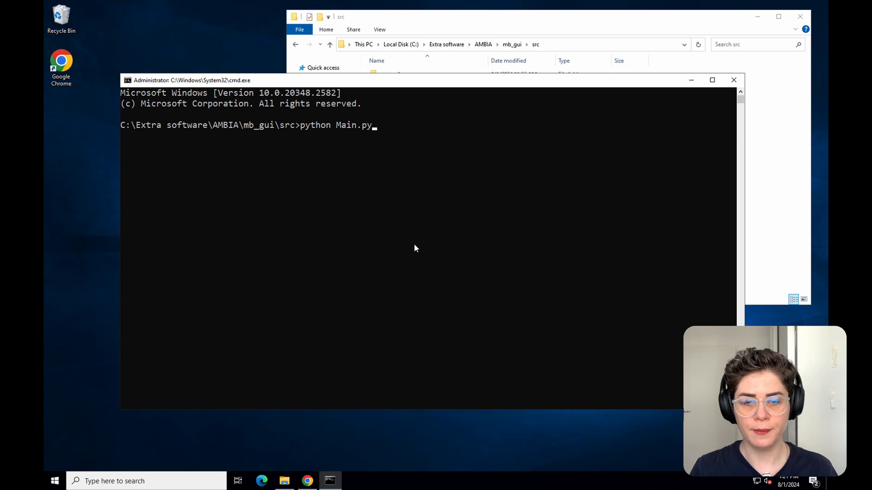
key(Return)
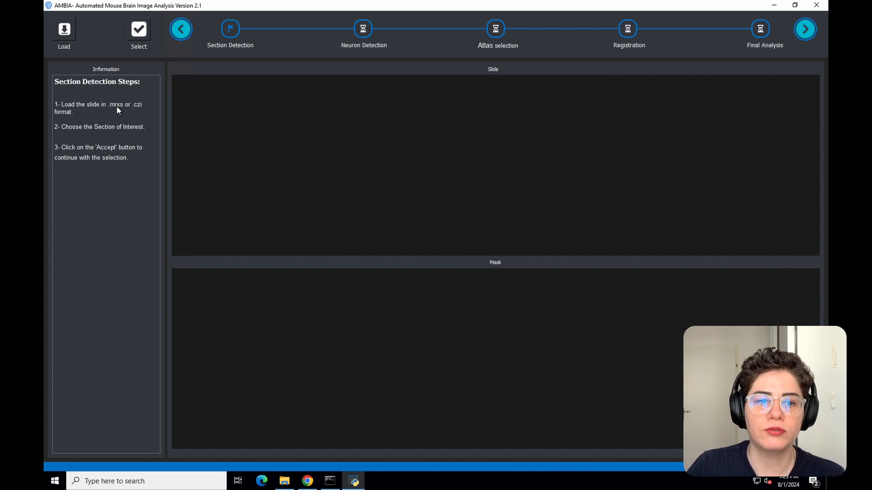
- Load the slide file A1_R29_S2.czi from the C:\Slides folder for section detection
click(61, 34)
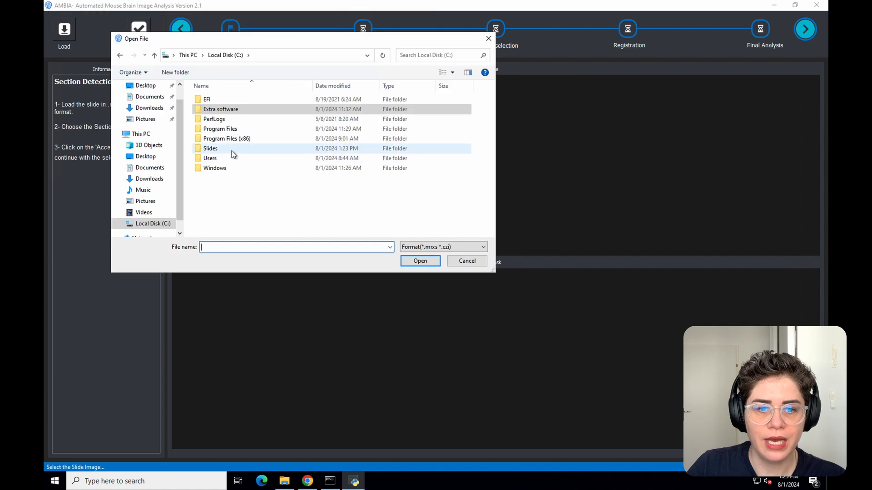
double_click(228, 148)
click(219, 99)
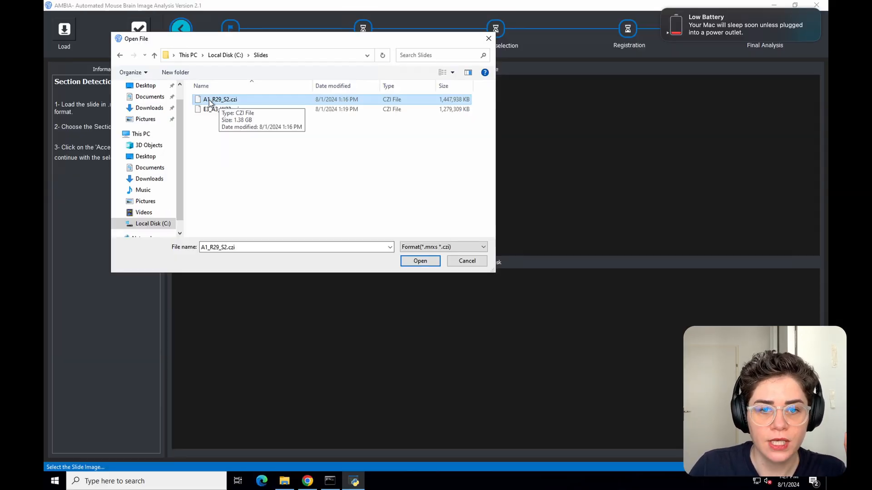
double_click(252, 144)
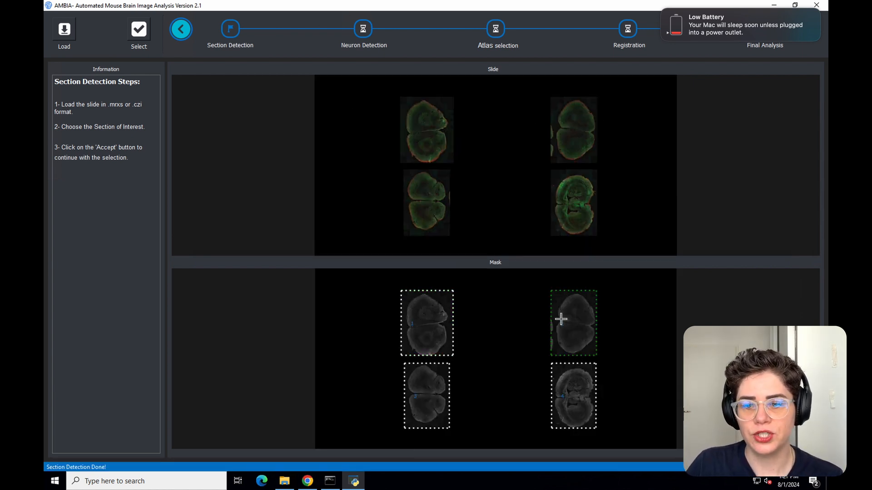
- Choose section 4 in the mask view for analysis and accept it with a rotation of 0 degrees
click(569, 395)
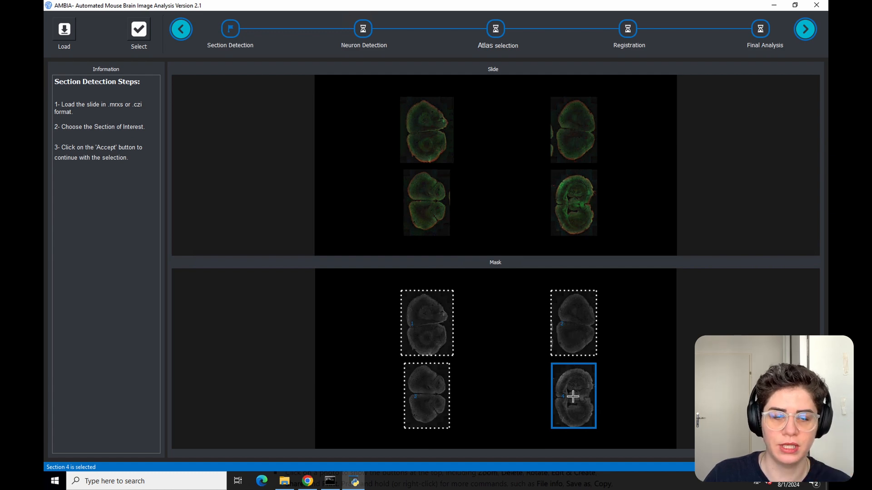
click(139, 35)
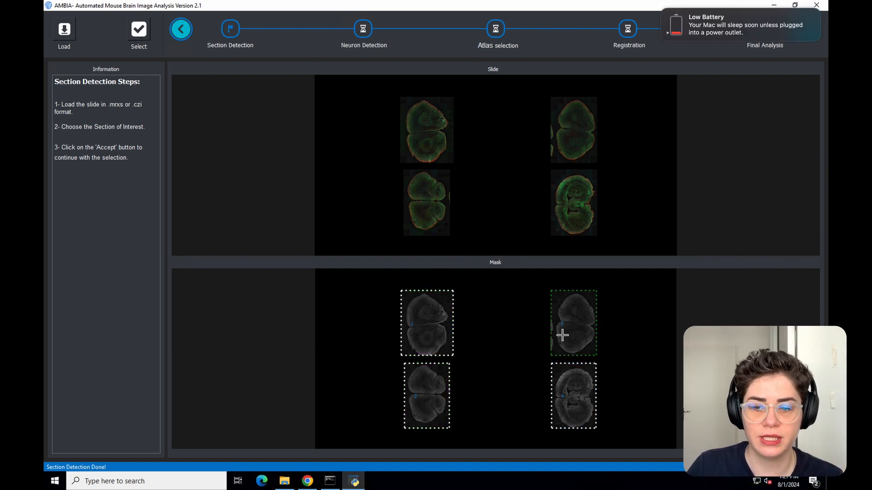
click(568, 408)
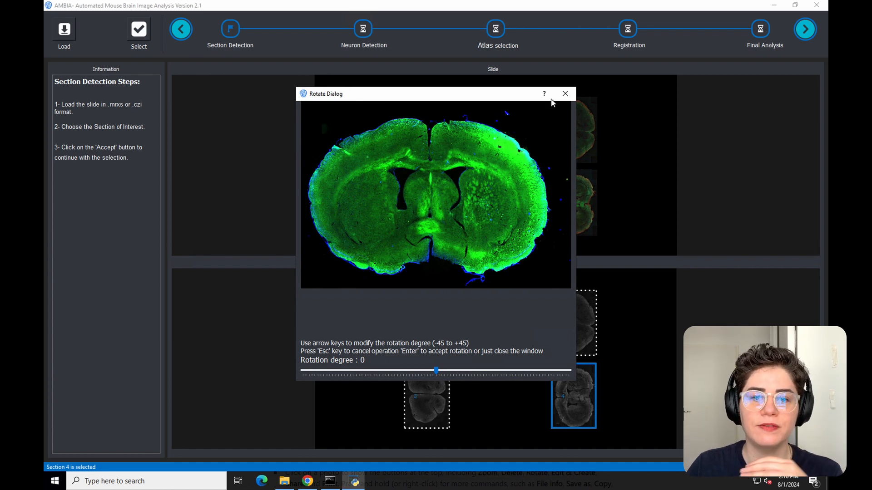
click(565, 94)
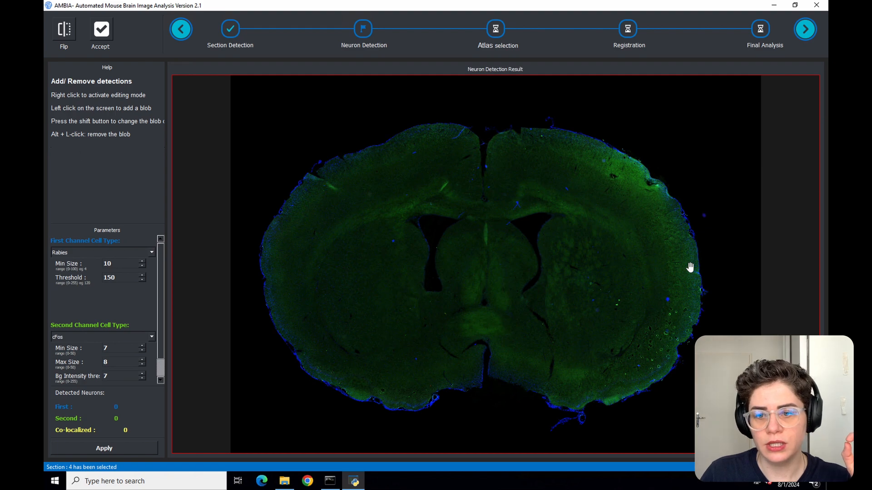
- Examine the labelled cells in different areas of the brain section at close range
scroll(671, 295, up, 5)
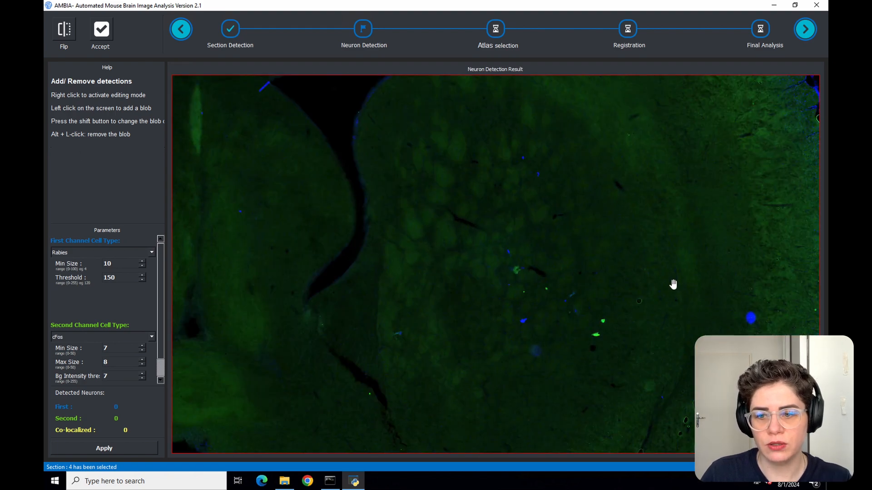
scroll(788, 210, down, 5)
scroll(245, 186, up, 8)
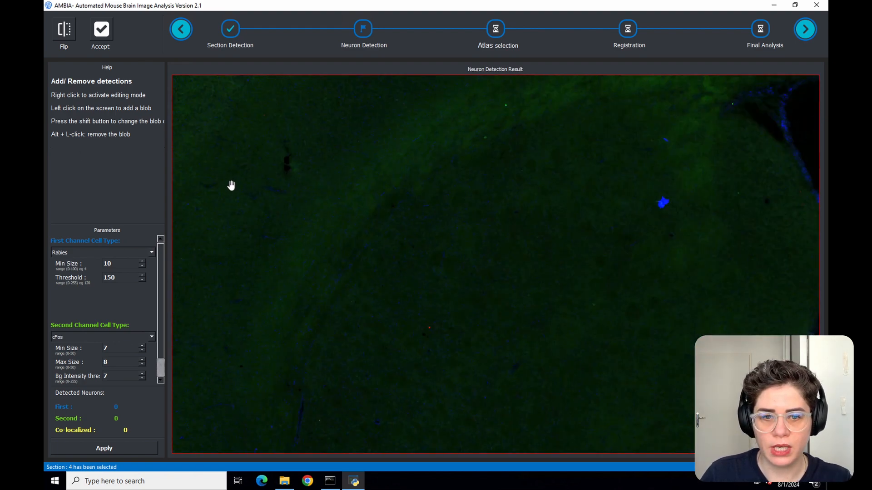
drag(204, 123, 320, 199)
scroll(282, 182, up, 3)
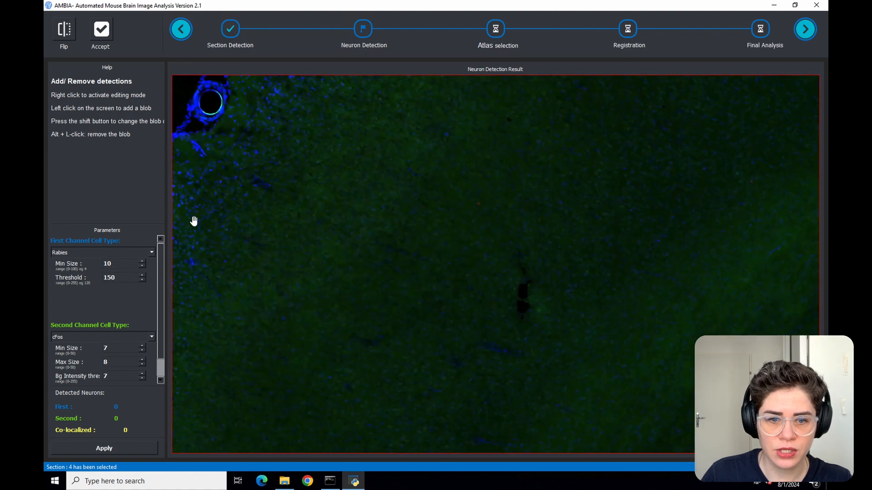
scroll(204, 221, up, 2)
scroll(266, 202, down, 5)
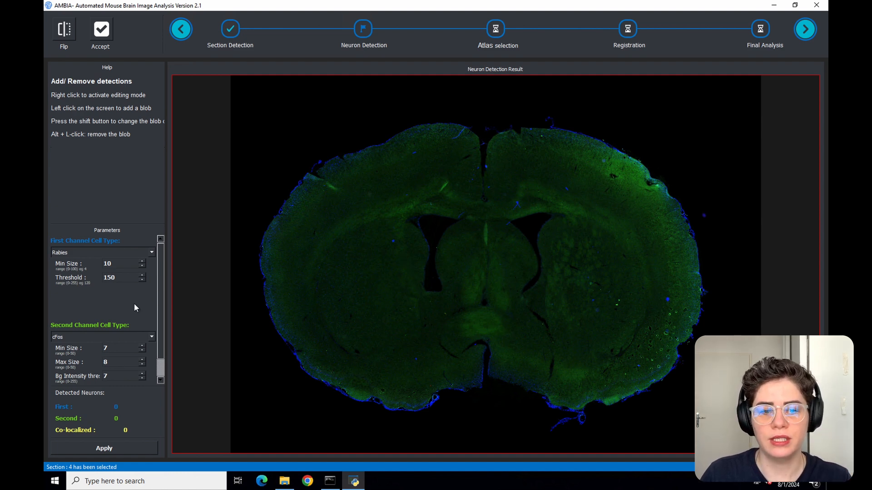
scroll(550, 288, up, 1)
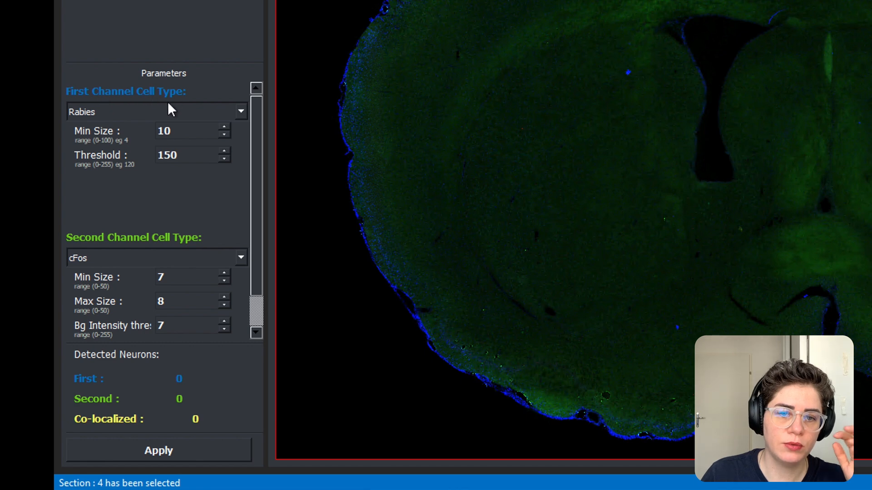
- Set the first channel's cell type to cFos after reviewing the Rabies parameters
click(145, 112)
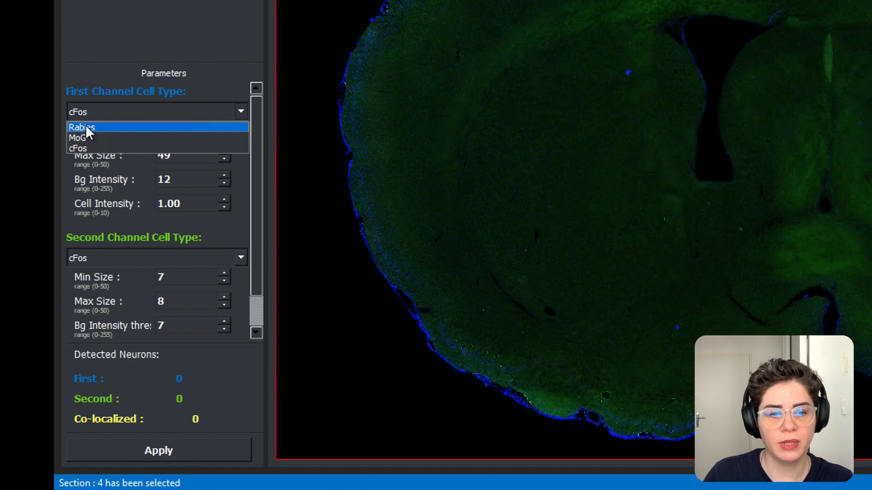
click(86, 125)
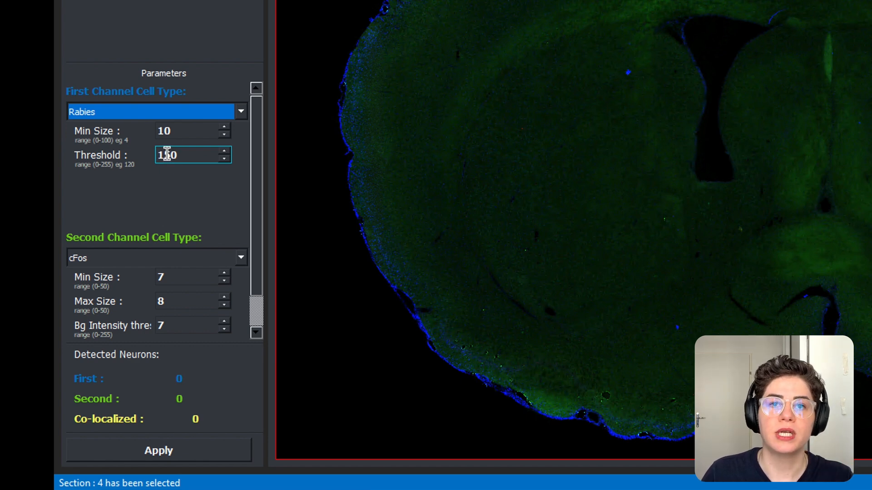
click(188, 113)
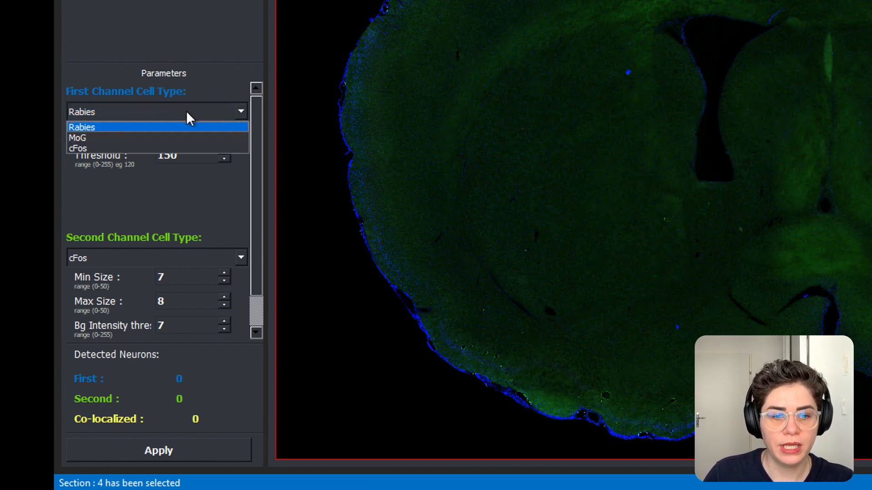
click(109, 148)
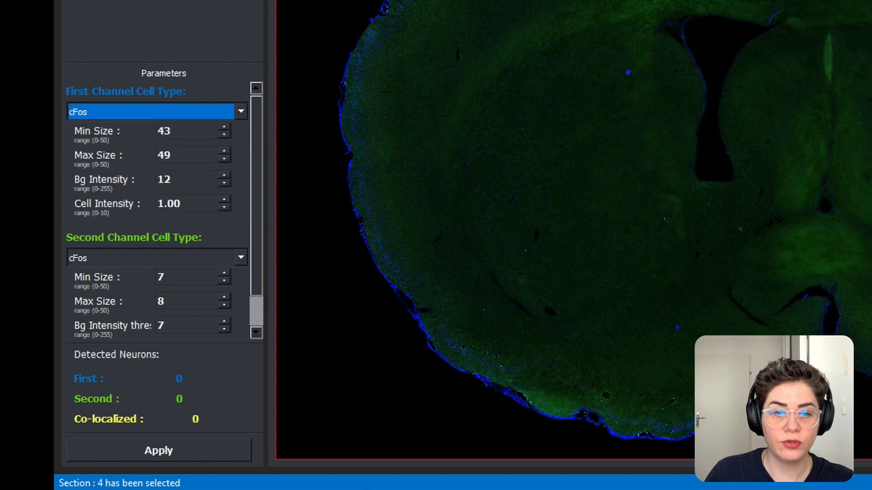
- Inspect the blue cells up close and set the first channel's minimum cell size to 5
scroll(355, 64, up, 6)
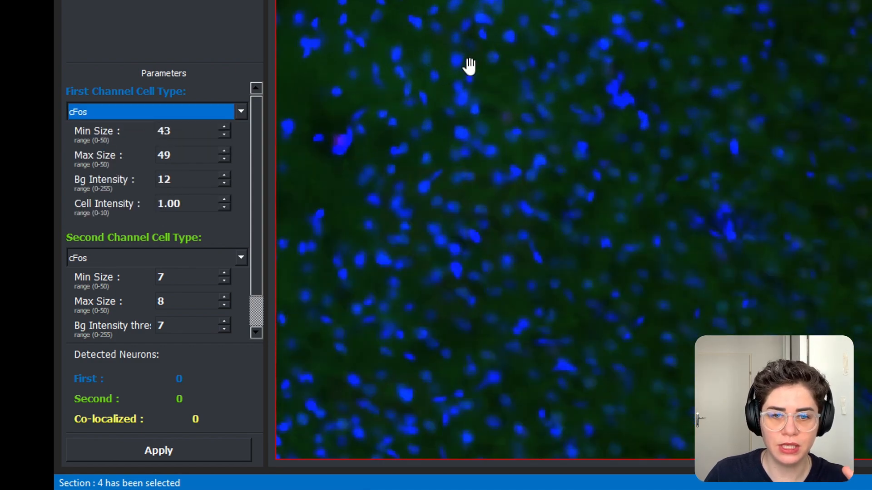
scroll(480, 60, down, 8)
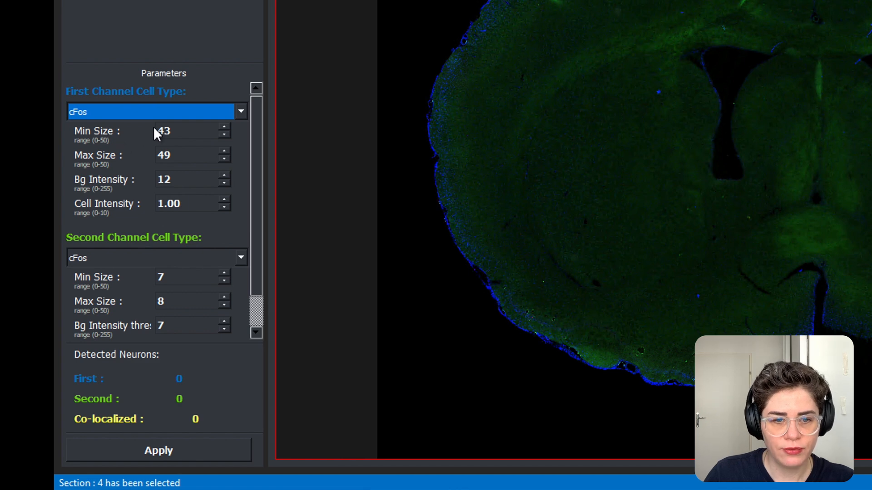
click(177, 133)
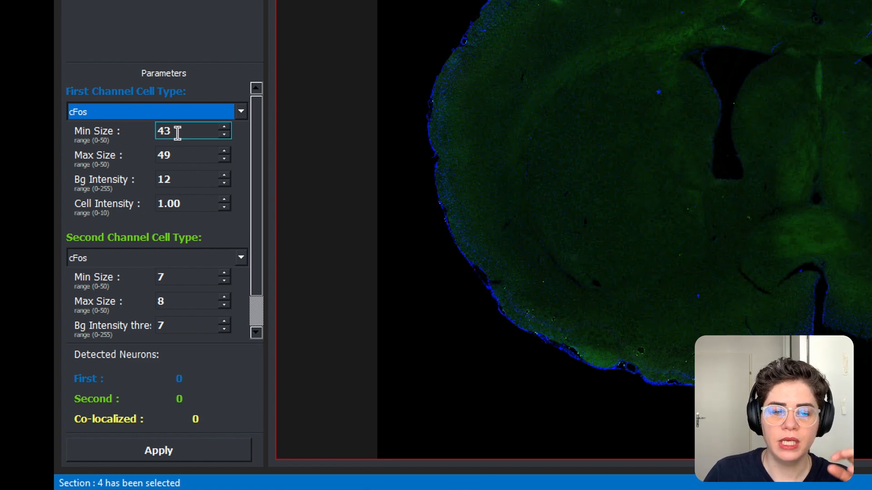
double_click(177, 133)
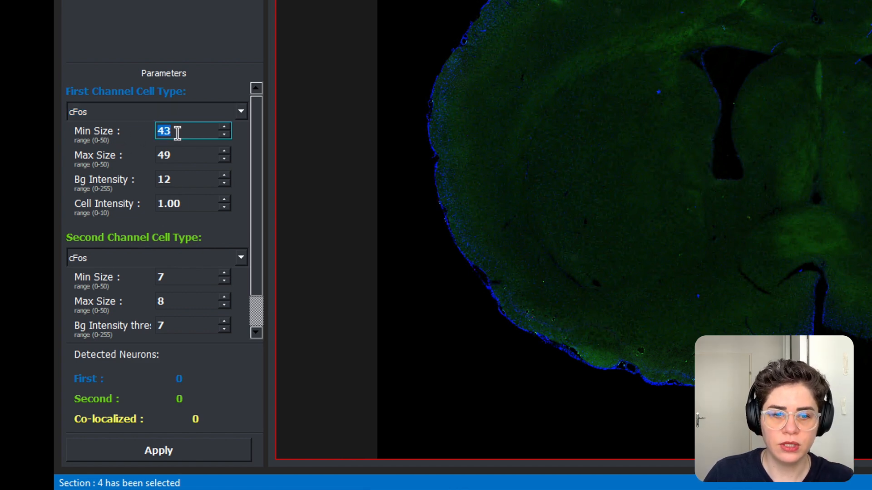
text(5)
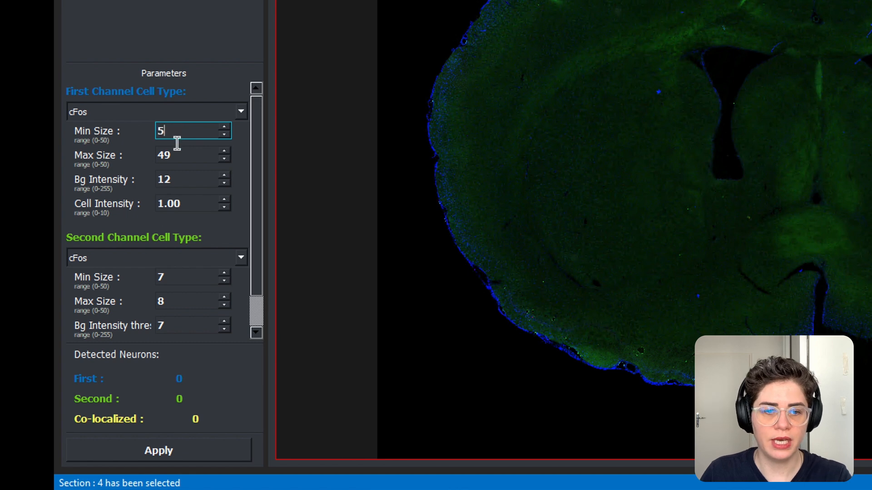
- Set the first channel's maximum cell size to 9 and its cell intensity to 2
double_click(166, 155)
text(9)
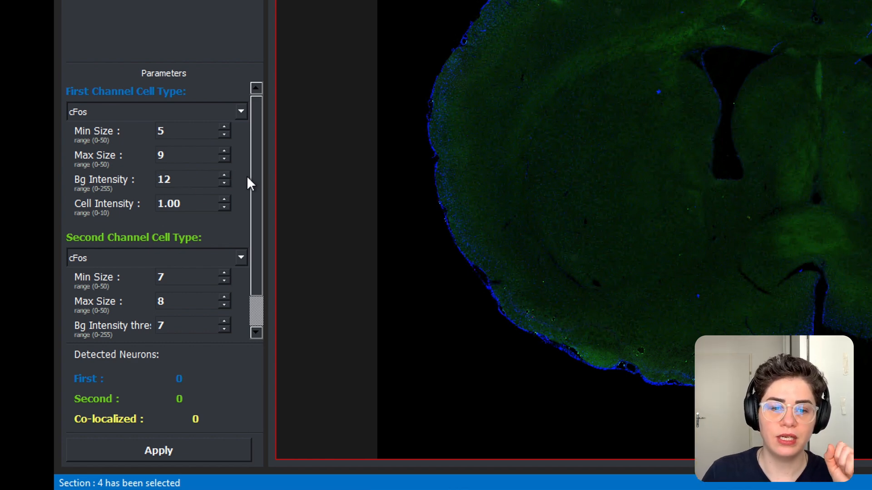
double_click(178, 204)
text(2)
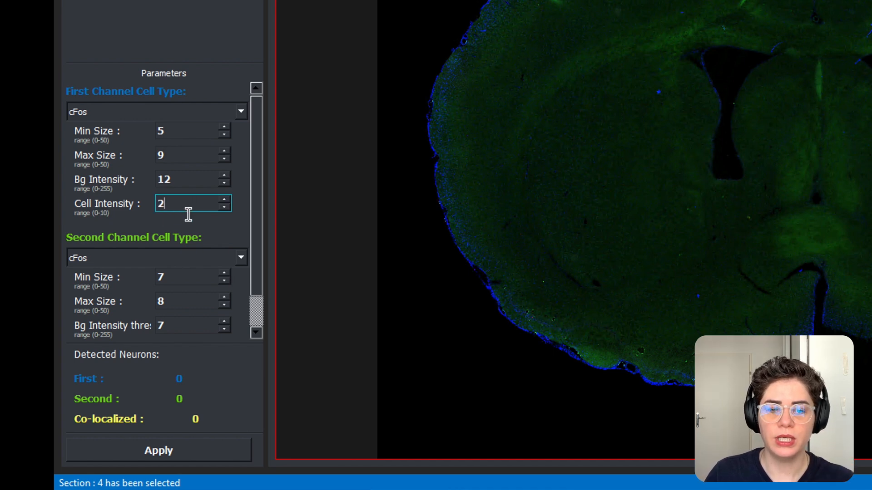
key(Return)
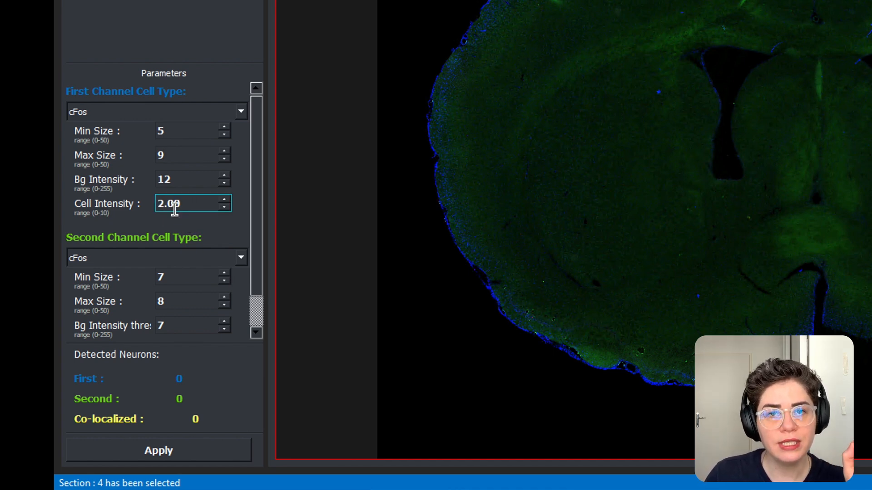
drag(175, 207, 170, 207)
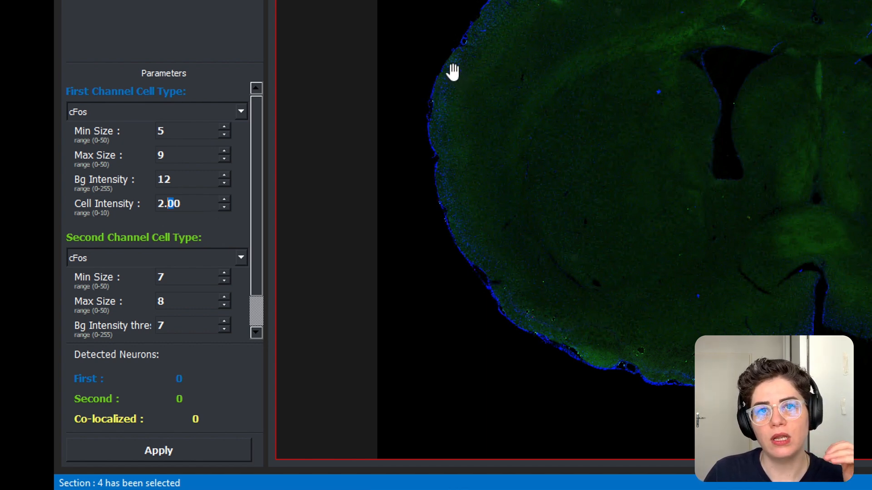
- Examine the brightness and size of the blue and green cells at close range in several areas of the section
scroll(453, 71, up, 5)
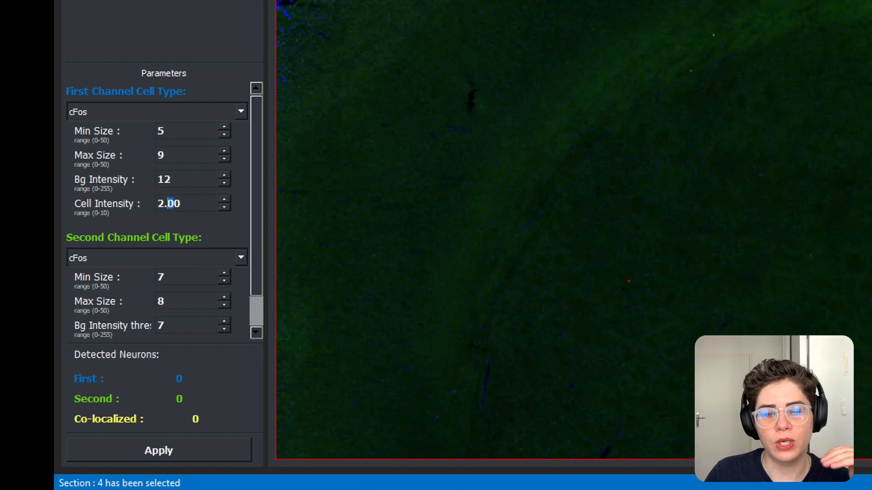
scroll(573, 230, up, 2)
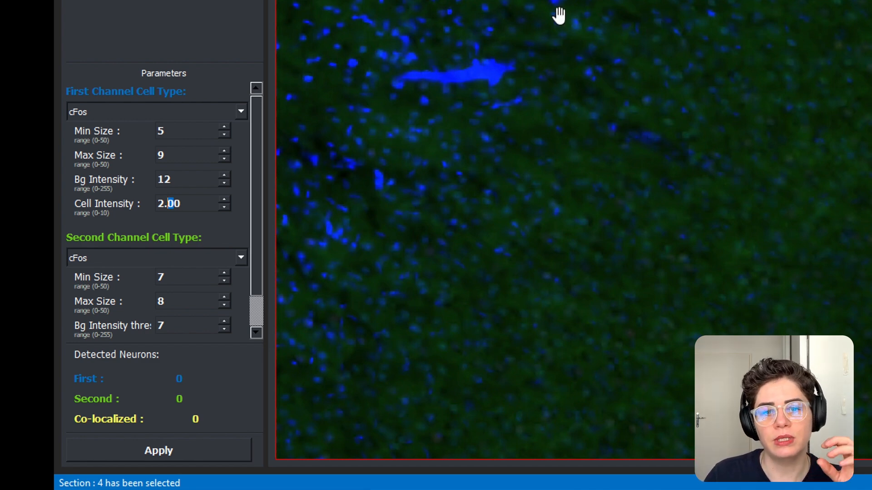
scroll(558, 15, down, 5)
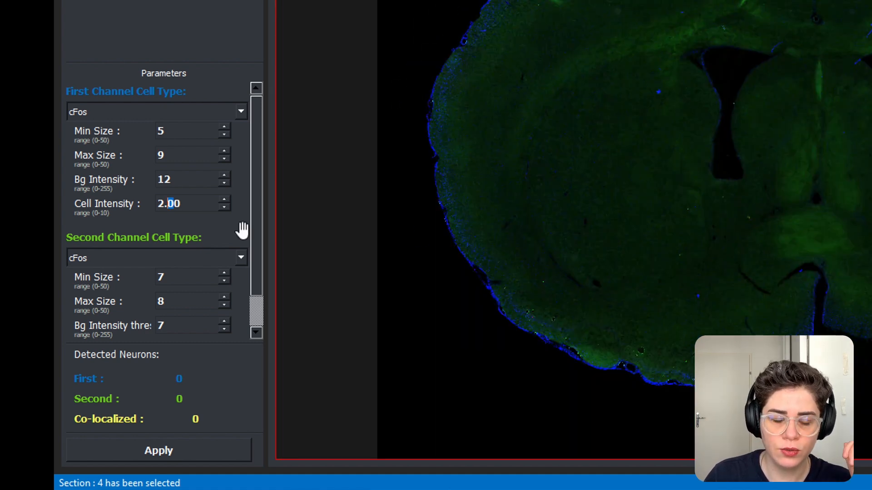
click(188, 205)
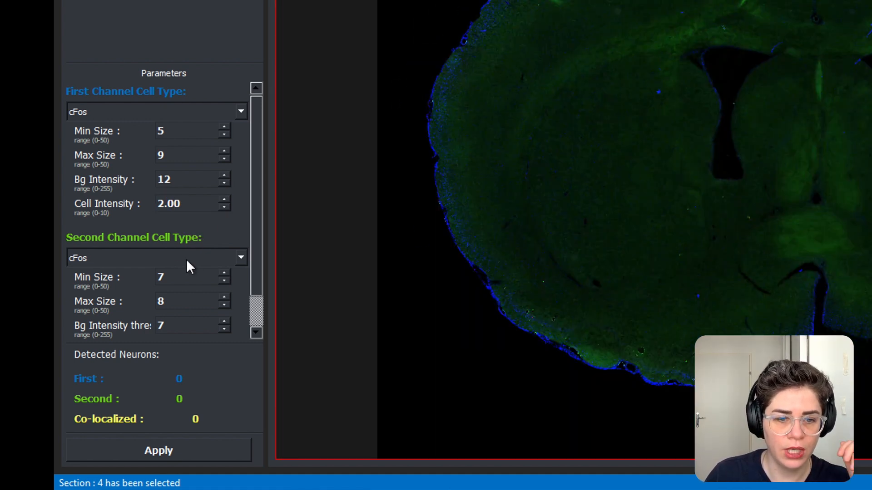
scroll(579, 4, up, 3)
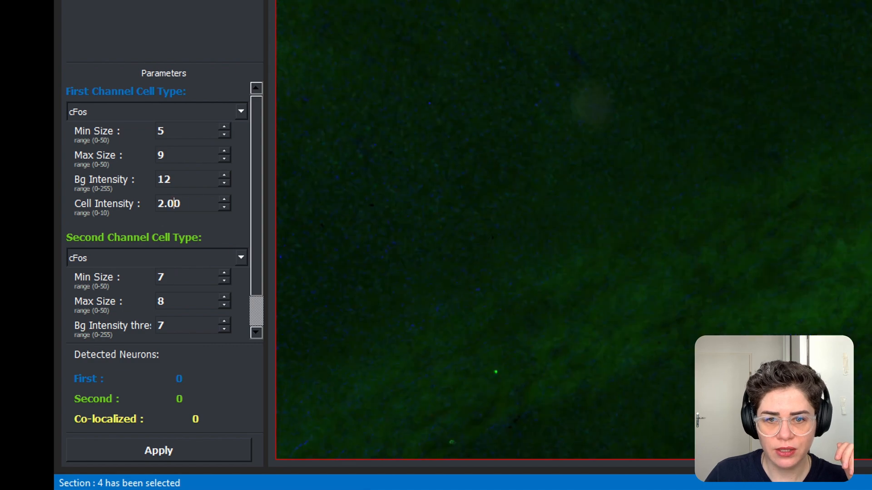
scroll(581, 4, up, 3)
scroll(627, 114, down, 5)
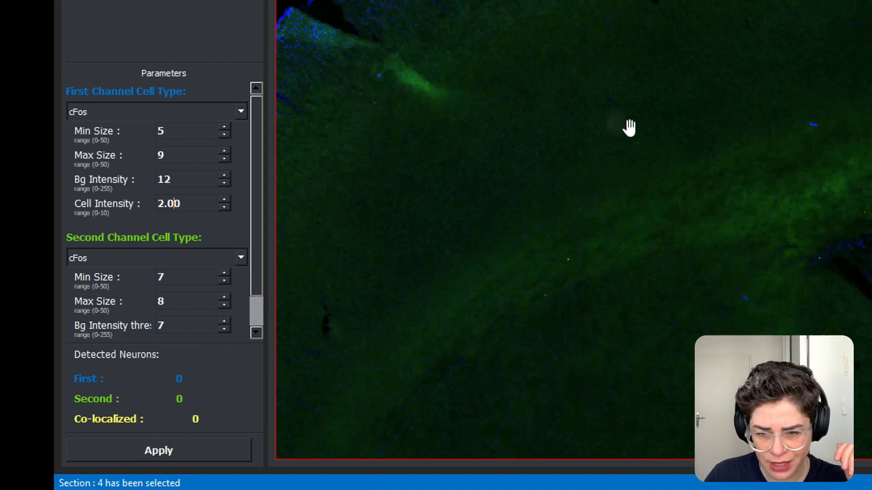
scroll(629, 130, down, 4)
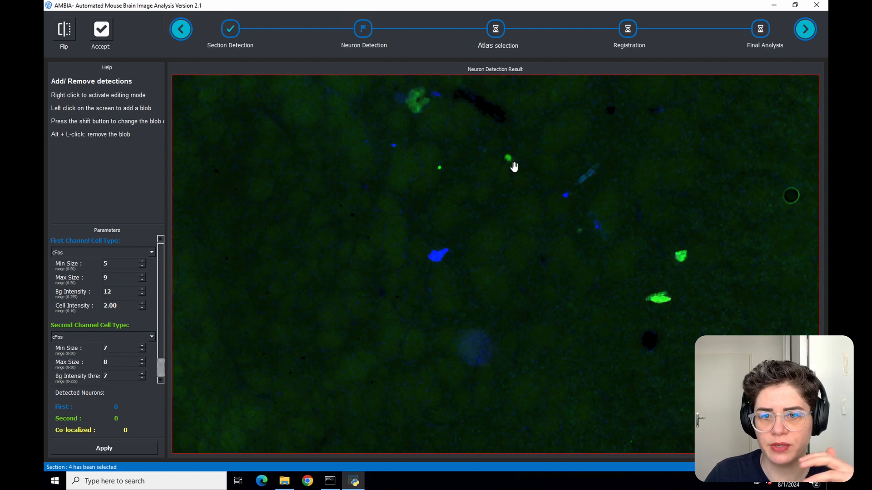
scroll(678, 257, down, 5)
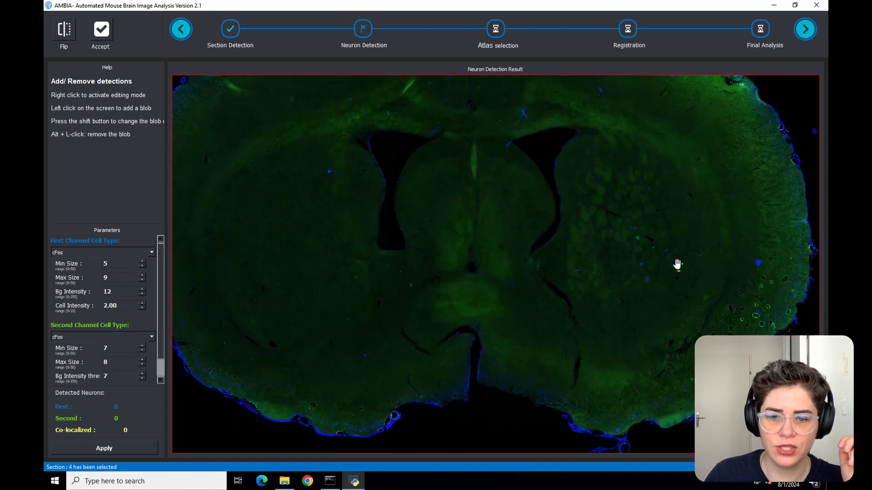
scroll(677, 264, down, 2)
- Set the second channel's cell type to Rabies and its minimum size to 5
click(122, 340)
click(136, 323)
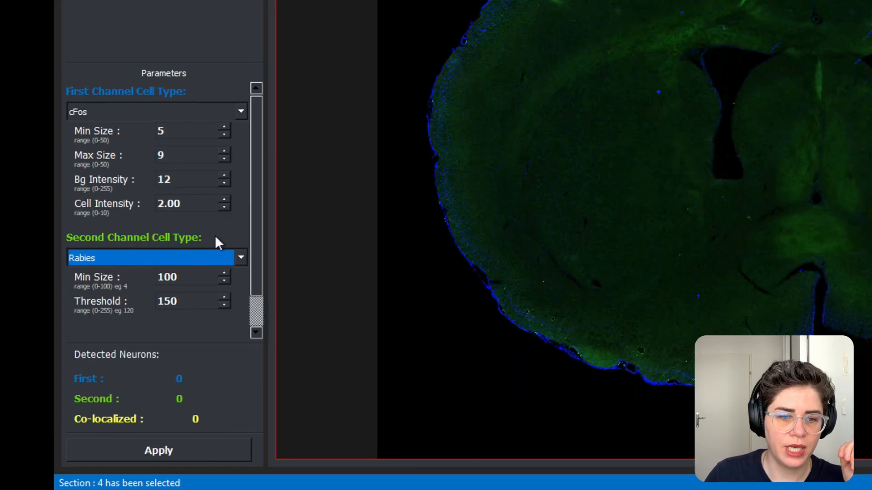
click(168, 276)
double_click(170, 277)
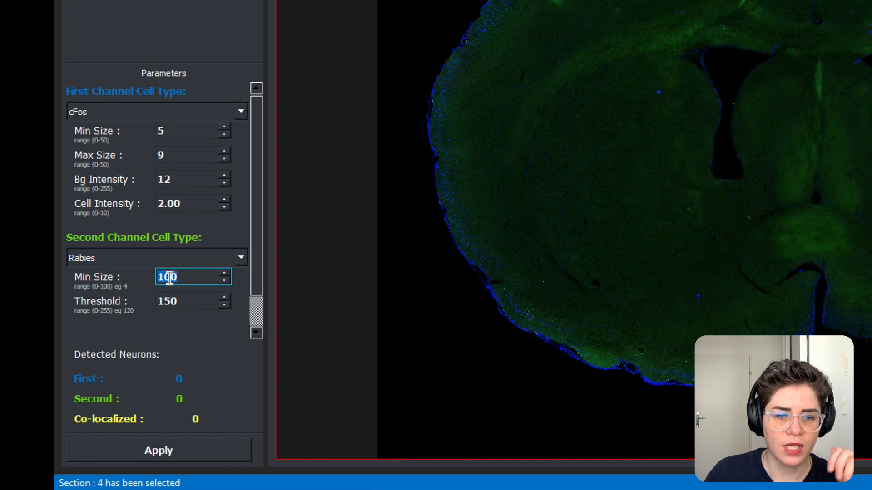
text(5)
- Set the second channel's threshold to 50 and run the neuron detection with the chosen parameters
click(186, 301)
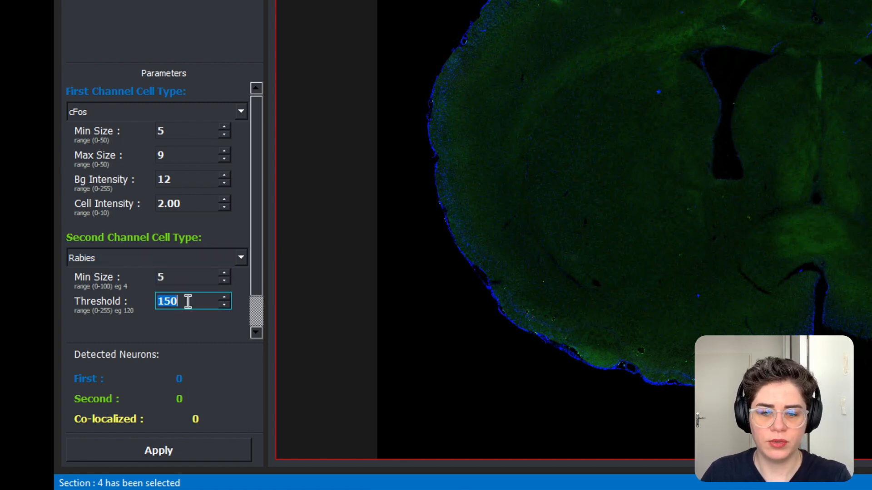
key(BackSpace)
key(BackSpace)
key(BackSpace)
text(50)
click(167, 450)
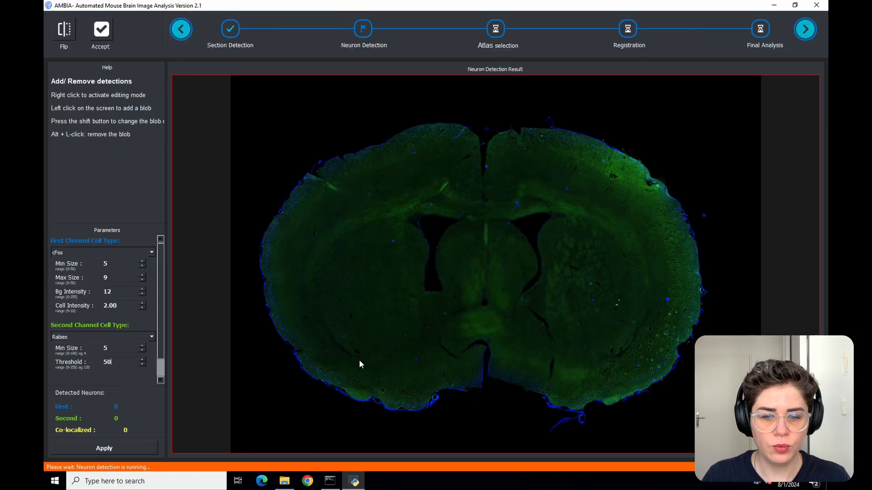
- Switch to File Explorer and open the Processed folder inside the AMBIA directory
click(283, 480)
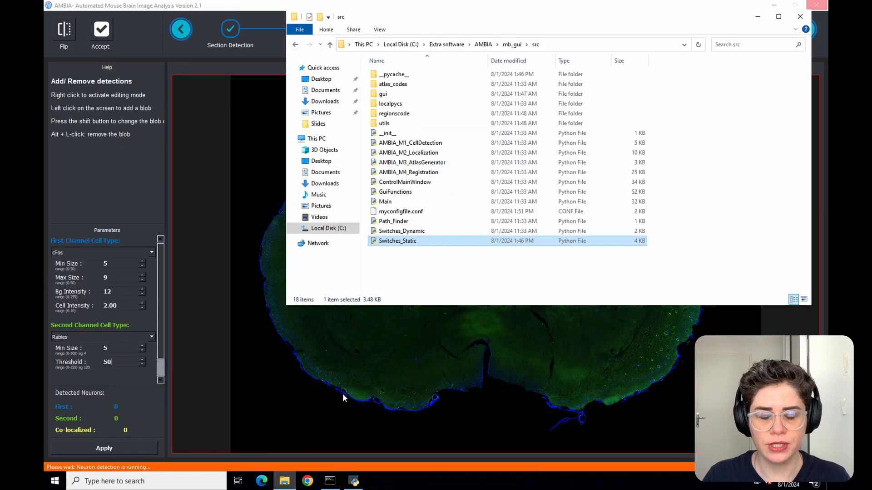
click(487, 44)
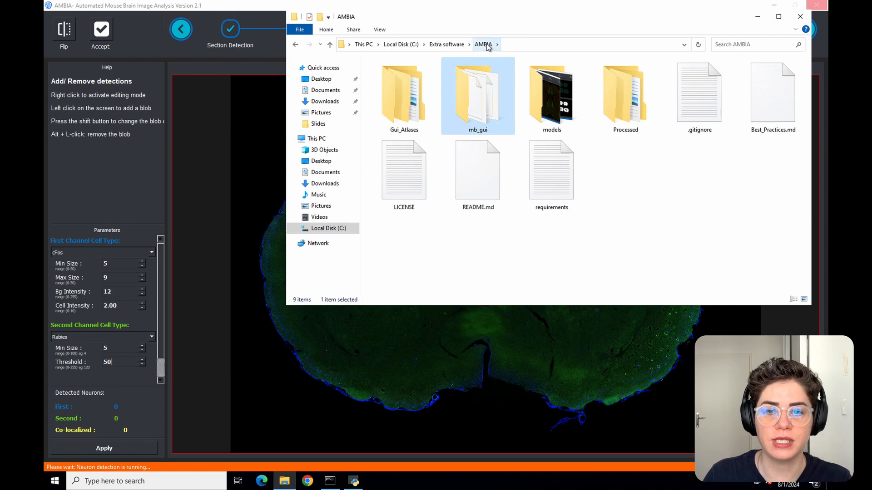
click(625, 152)
click(625, 96)
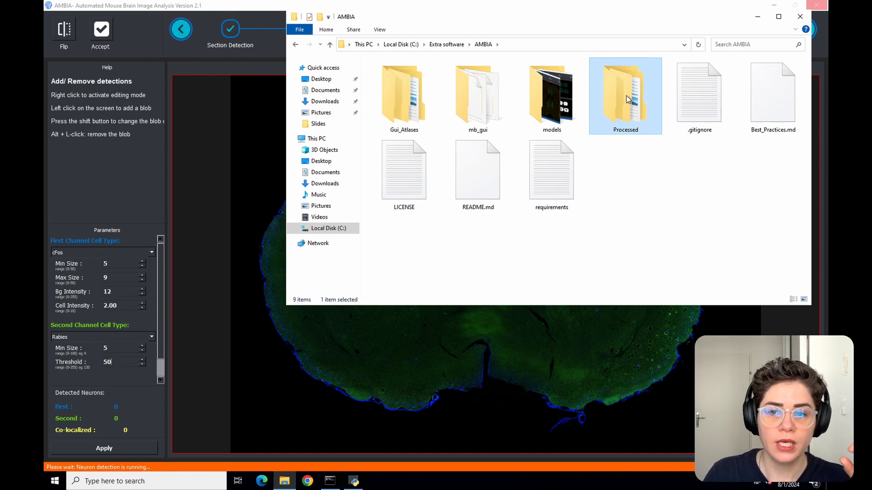
double_click(625, 99)
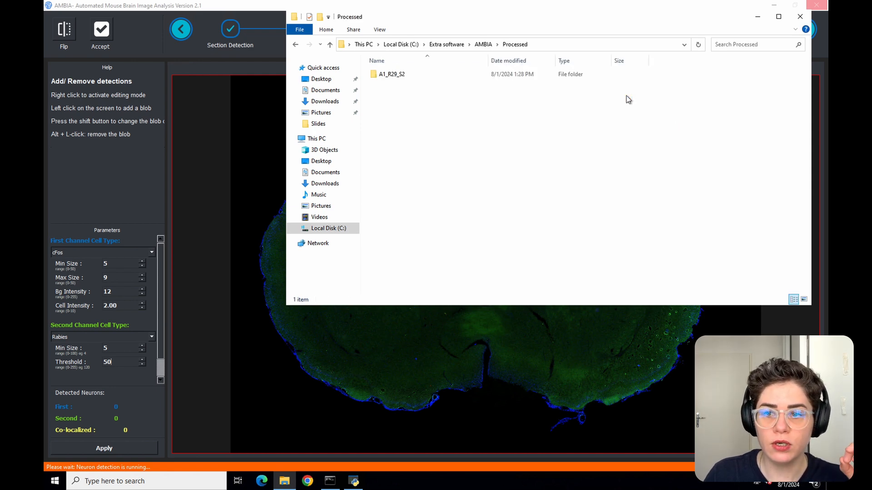
- Open the A1_R29_S2 slide folder and go into its S4 section folder
click(381, 78)
click(382, 78)
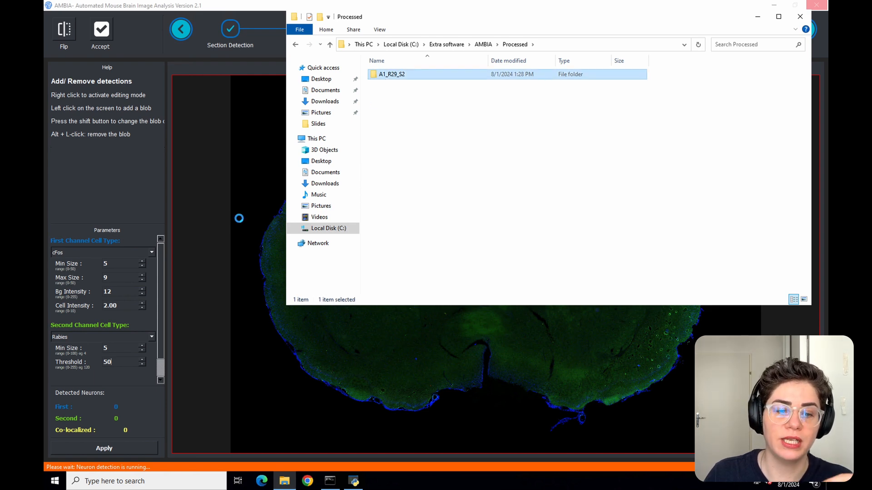
double_click(394, 76)
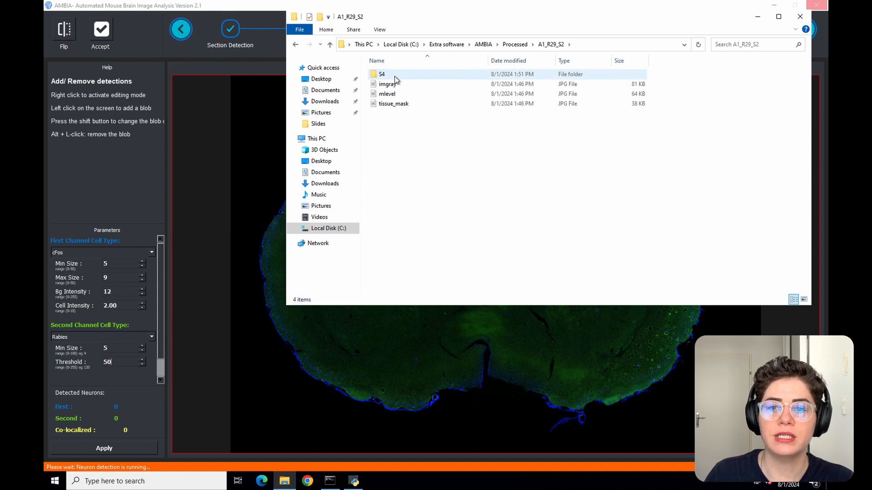
click(388, 77)
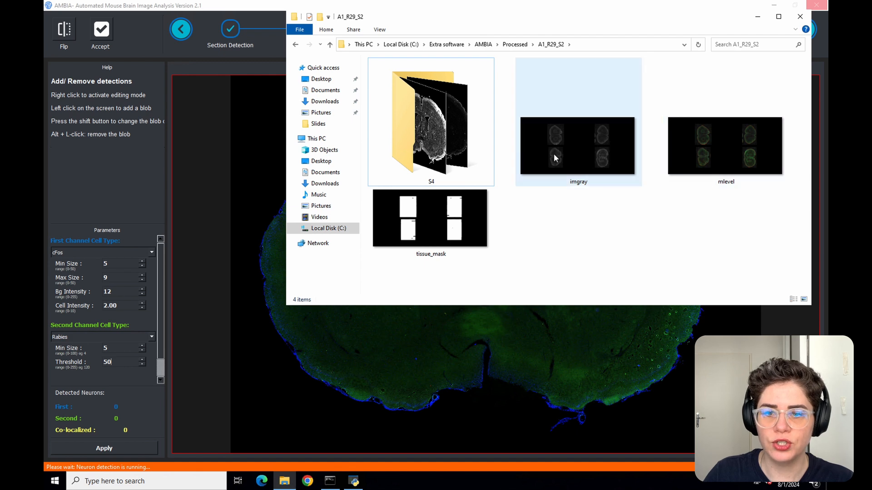
double_click(453, 140)
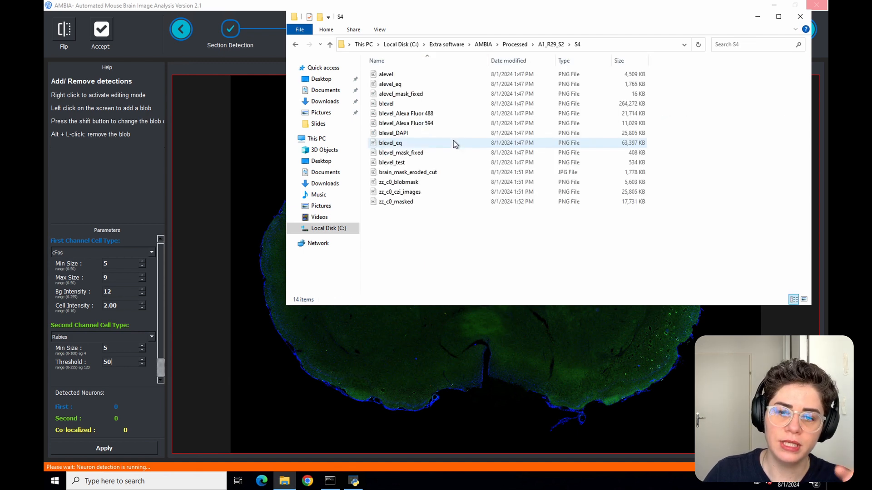
- Show the S4 files as extra large icons and enlarge the File Explorer window to fit more thumbnails
right_click(421, 250)
mouse_move(447, 257)
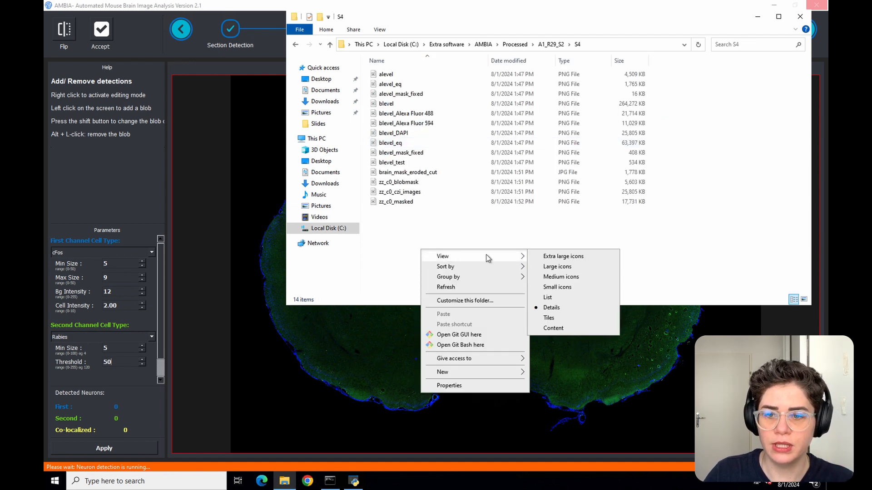
click(565, 259)
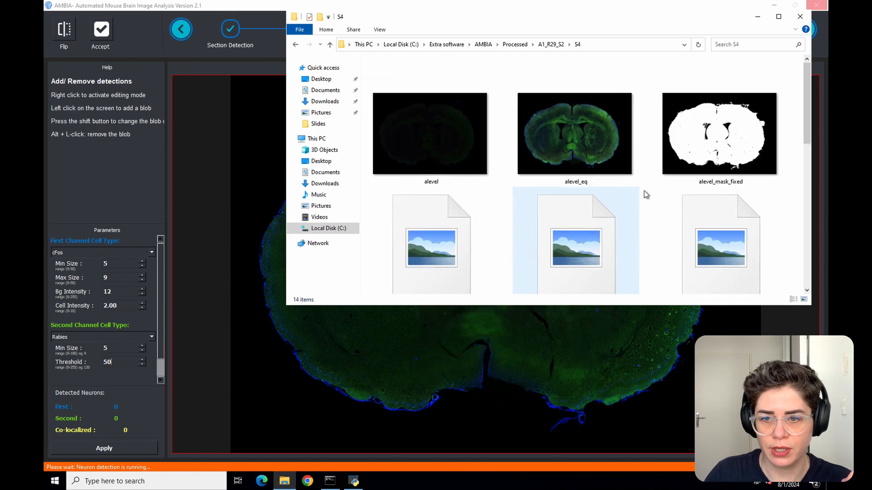
scroll(654, 196, down, 5)
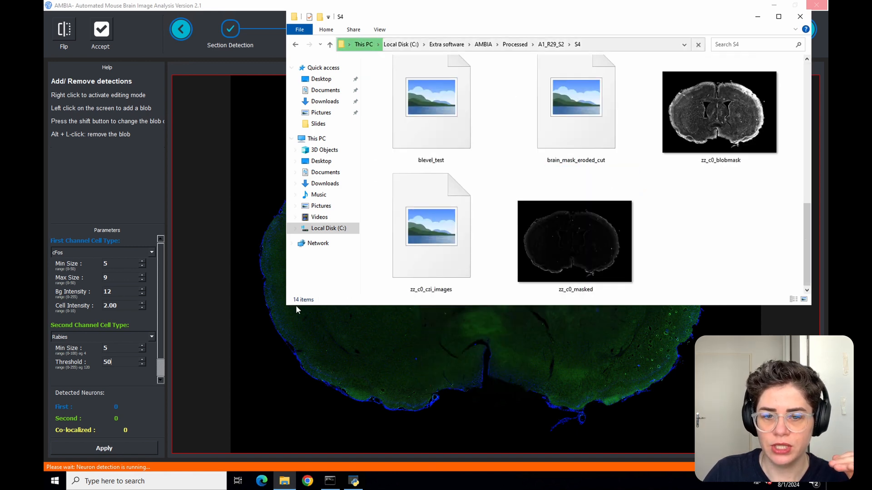
drag(286, 304, 206, 362)
scroll(683, 269, up, 5)
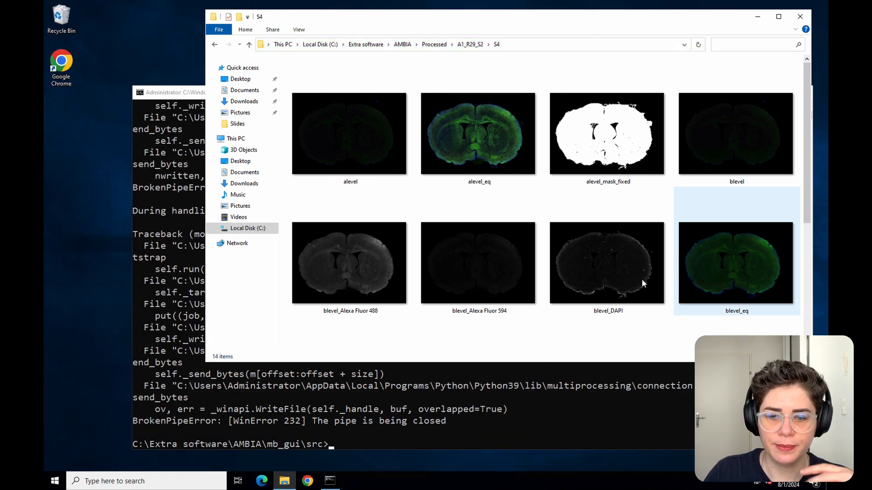
- Review the blevel channel images for Alexa Fluor 488, Alexa Fluor 594 and DAPI in the S4 folder
scroll(345, 191, down, 2)
double_click(343, 188)
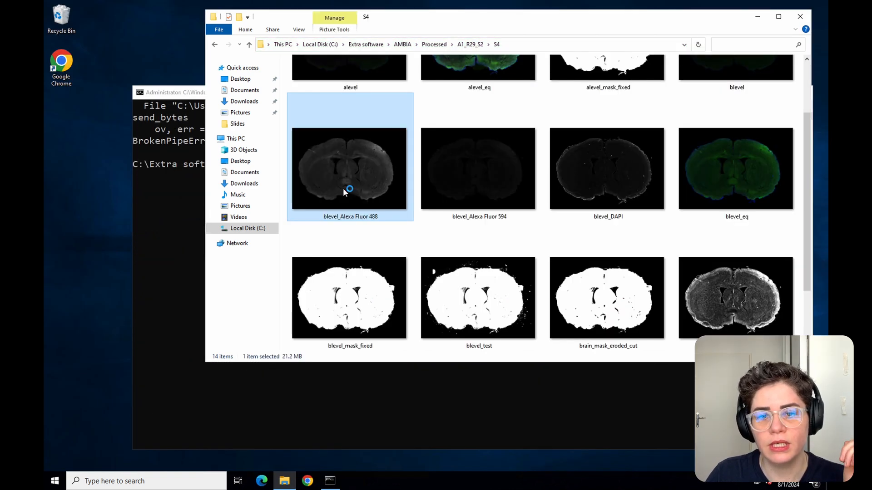
click(524, 199)
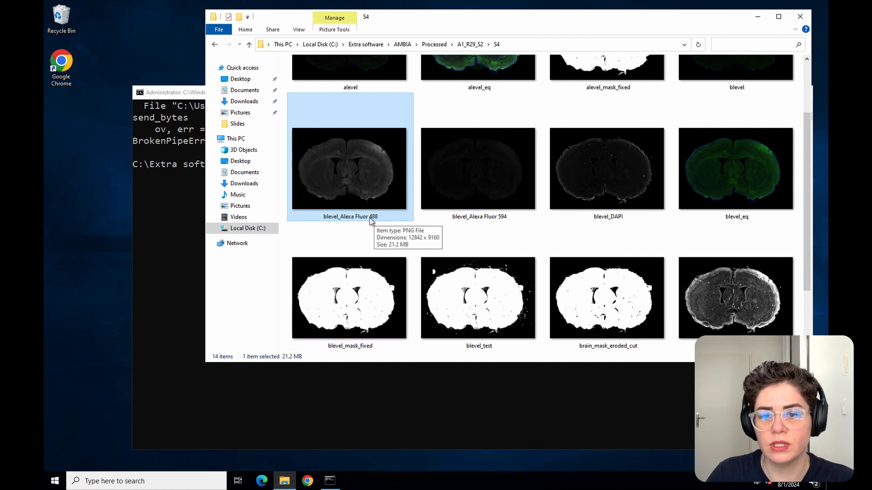
mouse_move(508, 220)
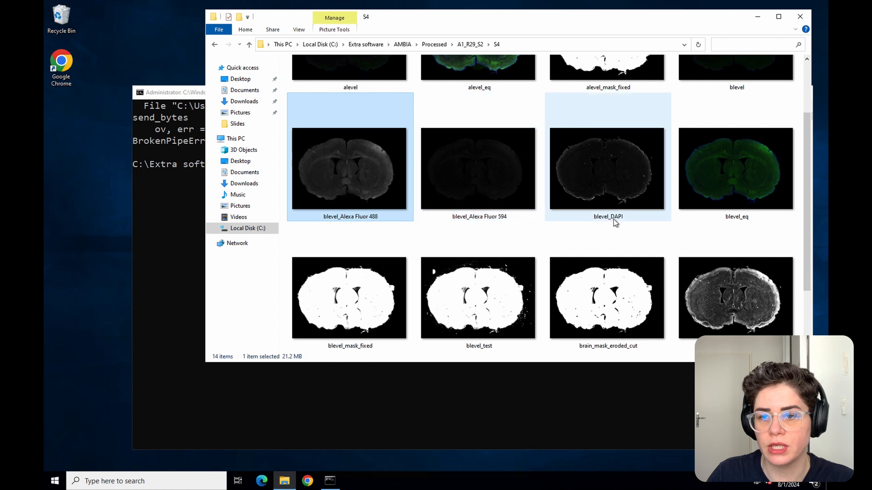
click(630, 222)
scroll(630, 223, down, 2)
click(629, 295)
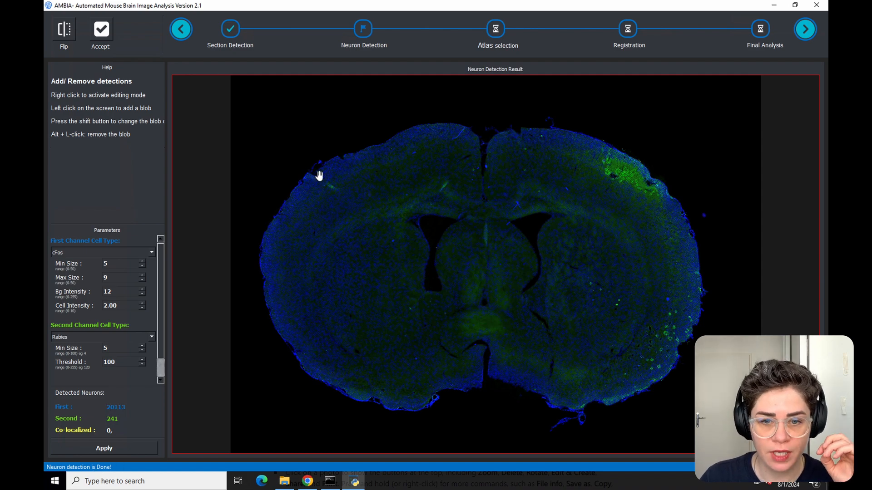
- Inspect the circled neuron detections of both channels at close range in different areas of the section in AMBIA
scroll(318, 175, up, 3)
scroll(320, 176, up, 5)
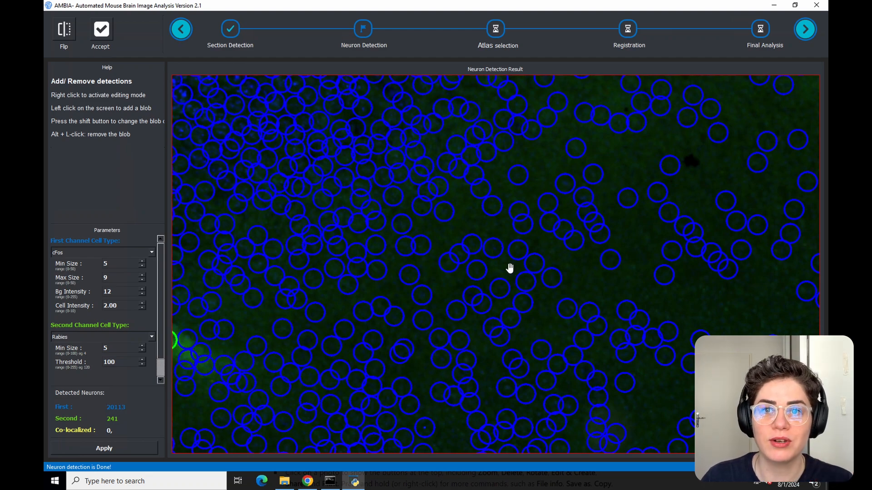
scroll(483, 255, down, 5)
scroll(685, 366, down, 5)
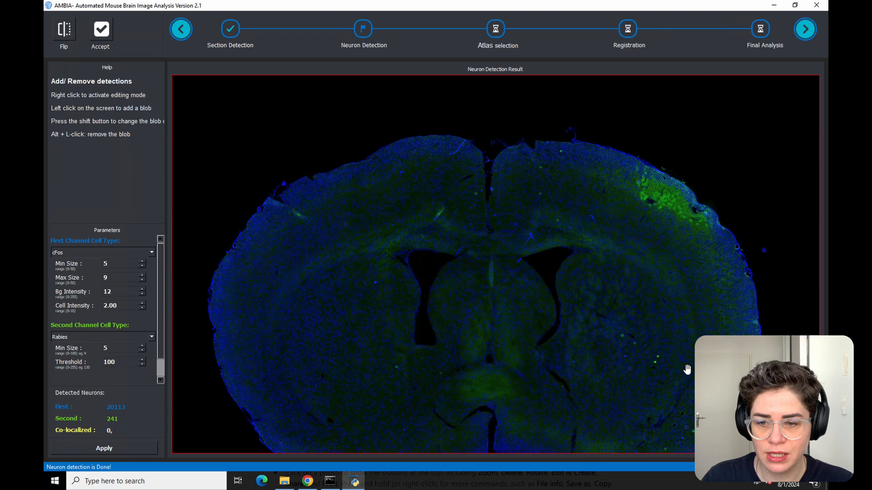
scroll(640, 284, up, 5)
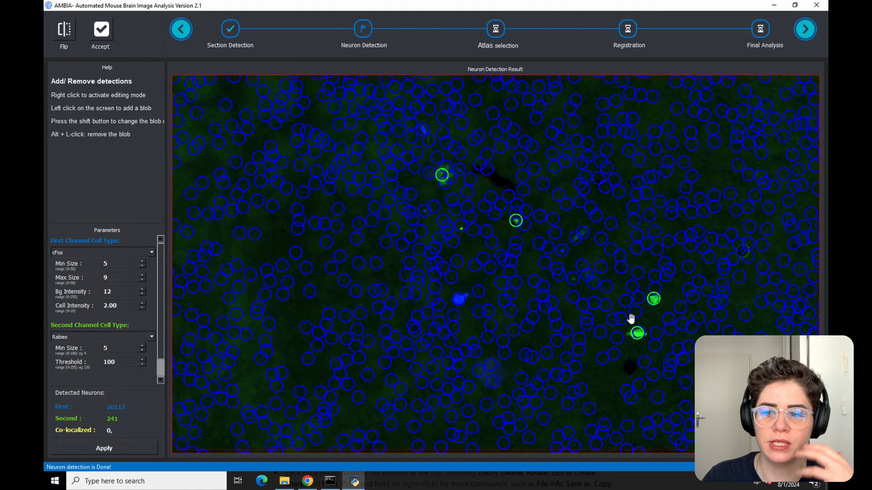
- Examine the detections of both channels over the whole section, around the ventricles and in the bright green cortical area, along with the first channel's intensity parameters
scroll(435, 272, down, 5)
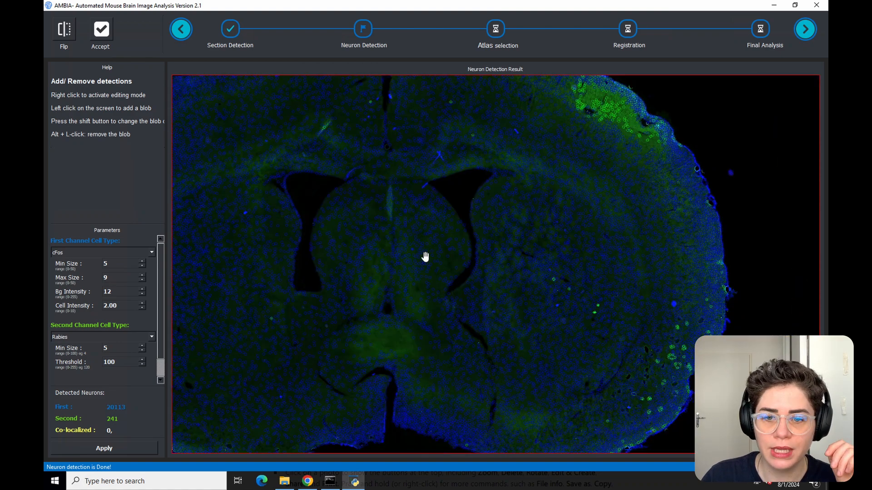
scroll(443, 258, up, 4)
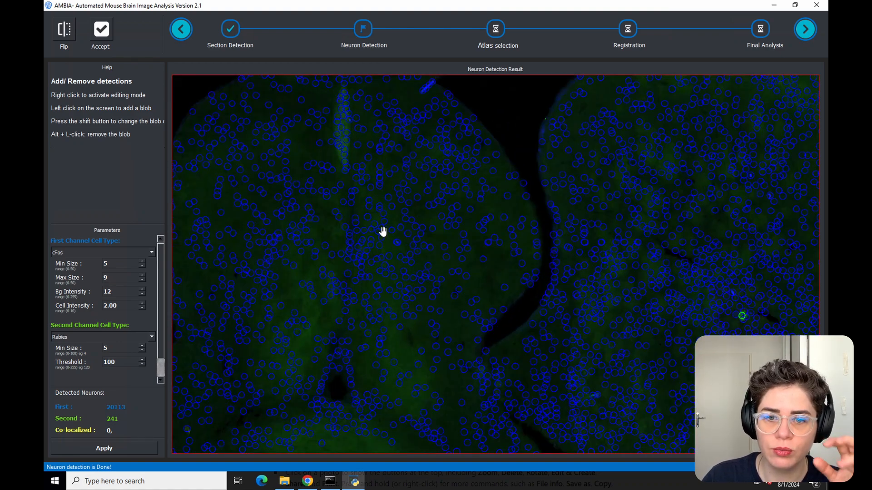
click(107, 305)
click(108, 293)
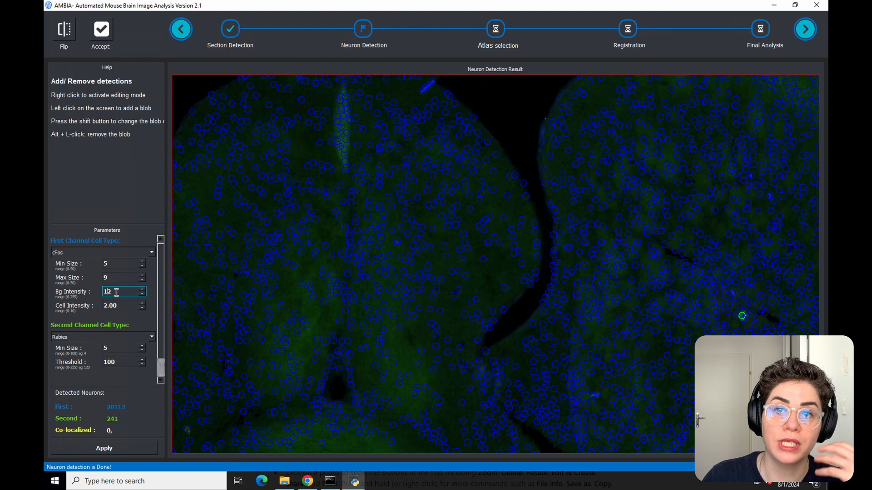
click(110, 306)
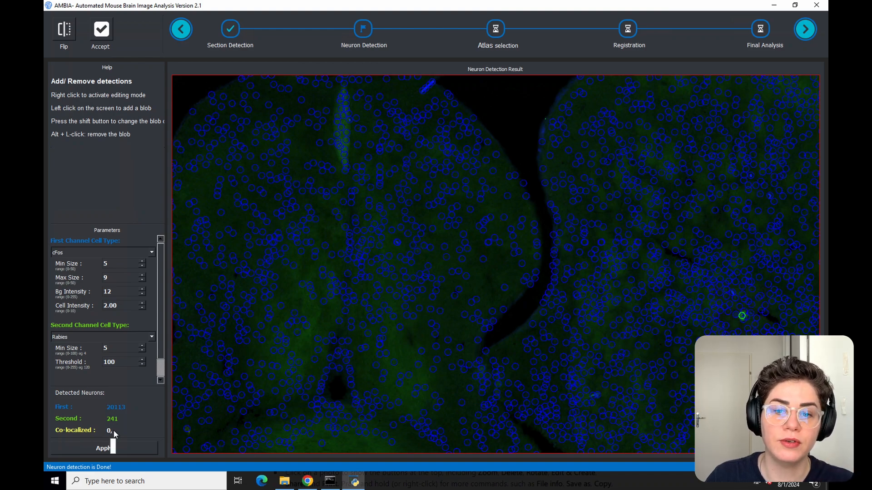
scroll(402, 304, down, 2)
scroll(402, 303, down, 3)
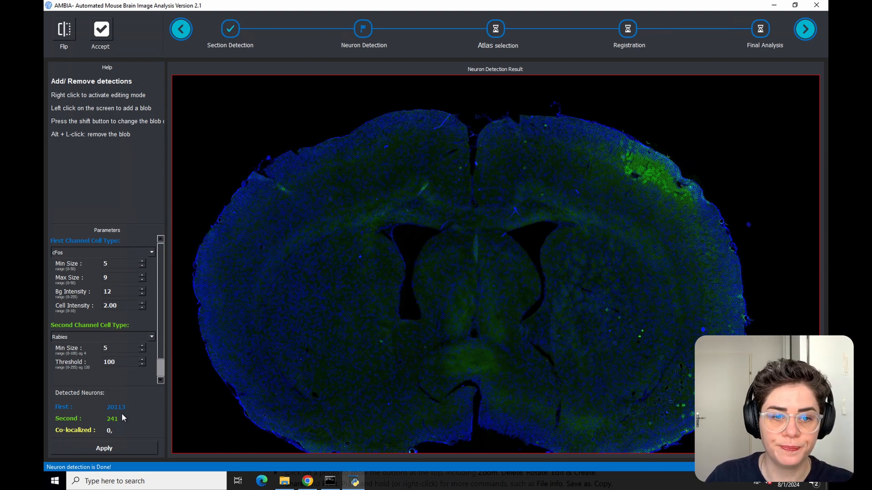
scroll(669, 164, up, 2)
scroll(642, 177, up, 3)
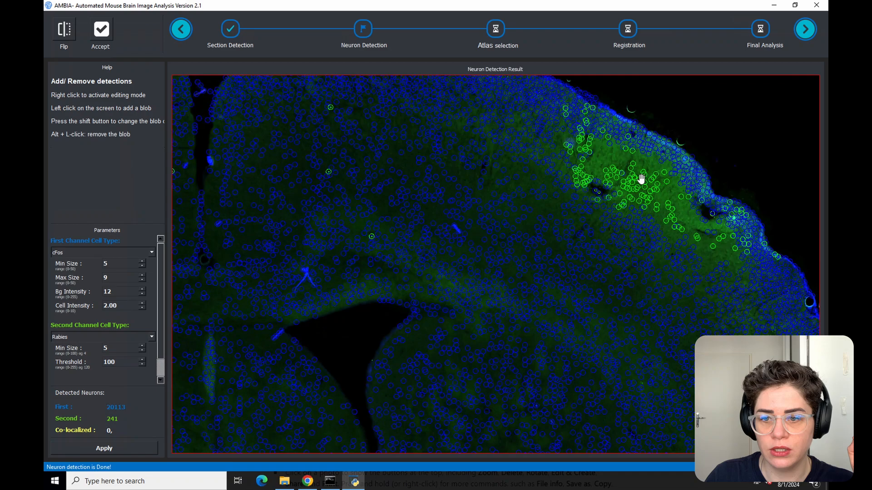
scroll(588, 272, down, 5)
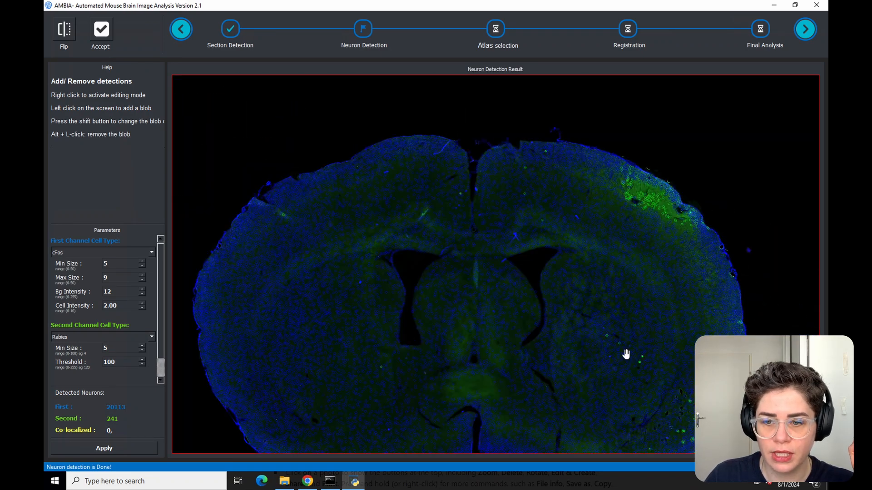
- In editing mode, manually add a green detection beside the elongated dark hole and remove the two overlapping green detections on the small cluster below it
scroll(633, 353, up, 5)
scroll(545, 333, up, 1)
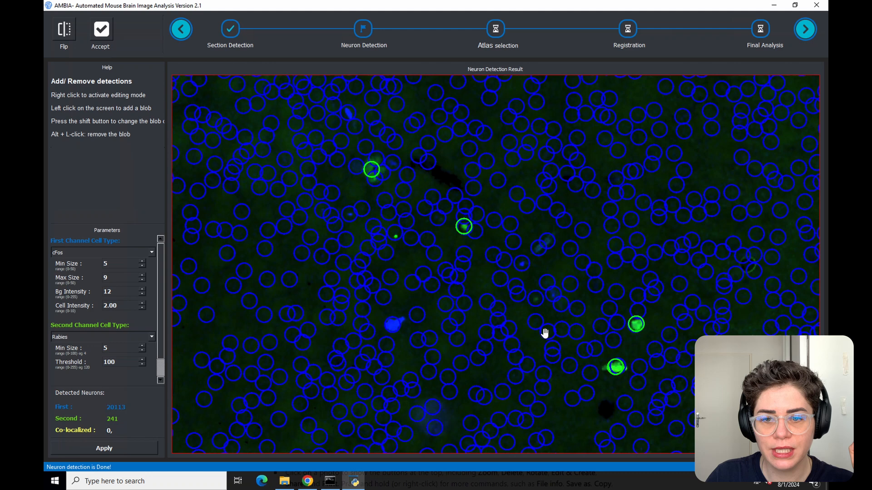
right_click(372, 169)
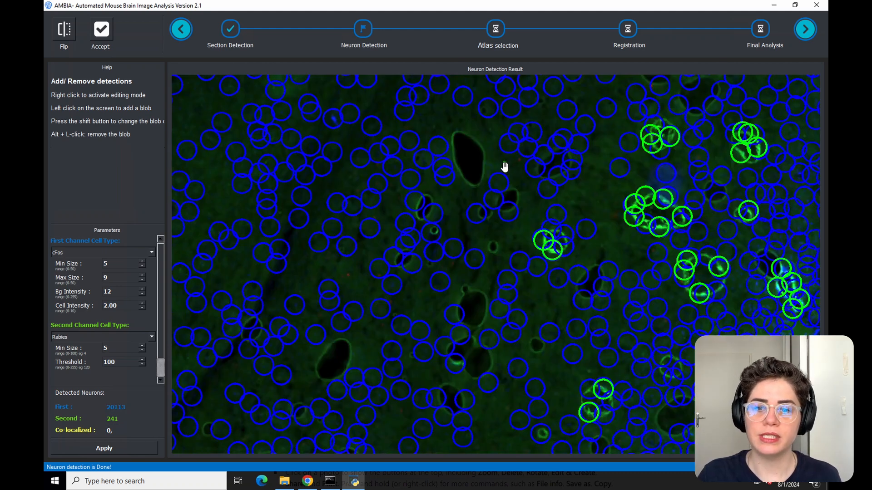
right_click(501, 164)
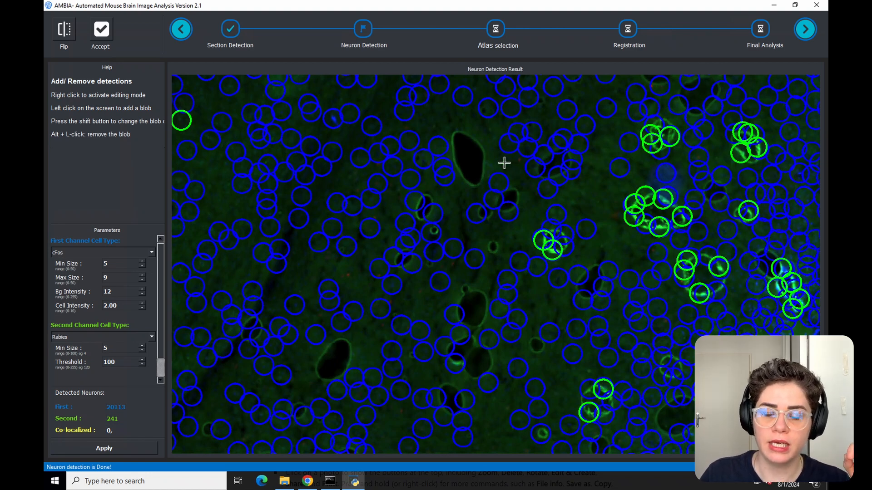
click(503, 162)
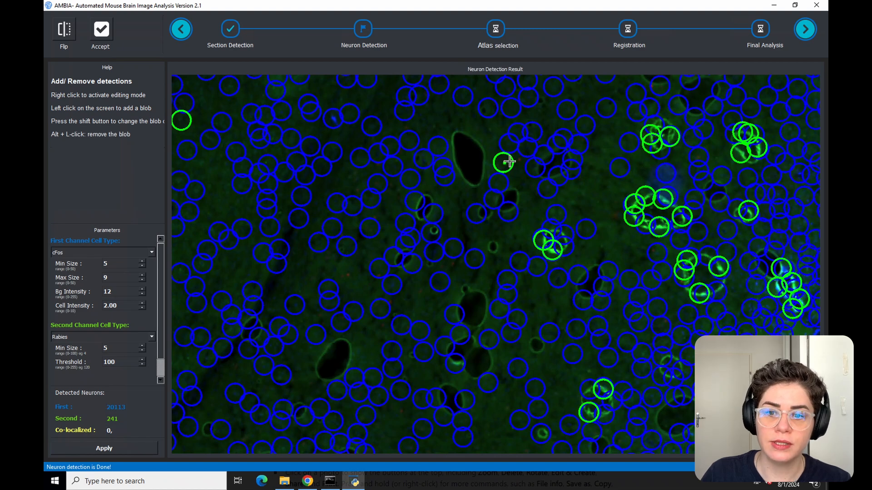
alt+click(545, 239)
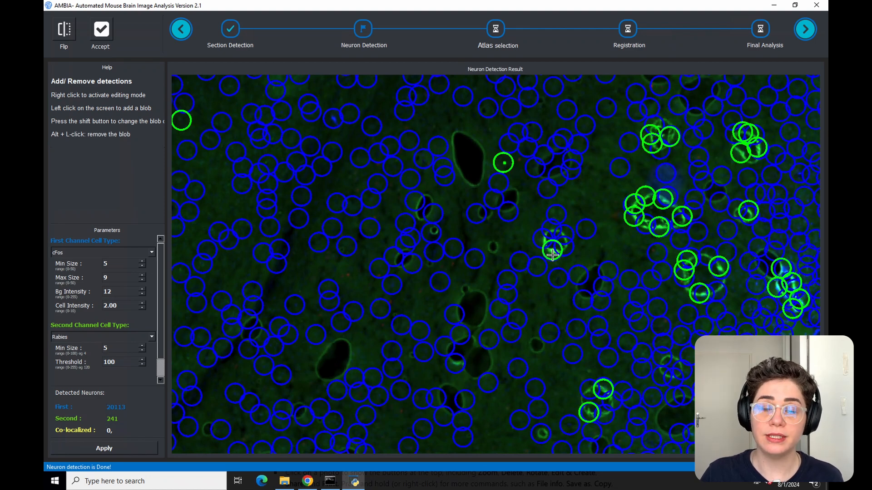
alt+click(552, 255)
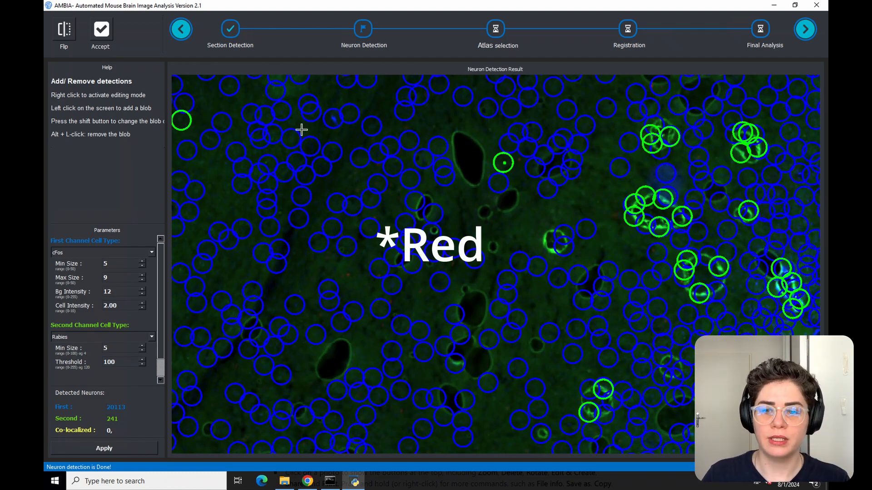
- Set the first channel's Cell Intensity to 2.50 and Bg Intensity to 50, and rerun the neuron detection
scroll(582, 272, down, 3)
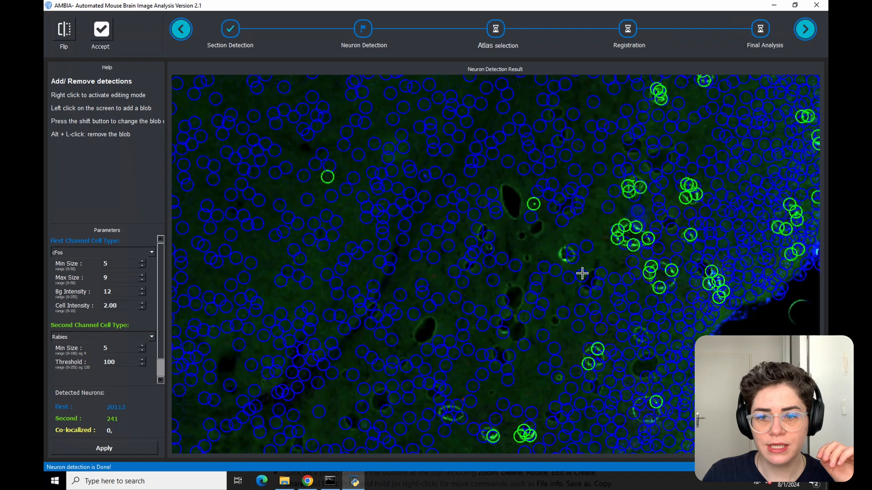
scroll(440, 257, down, 3)
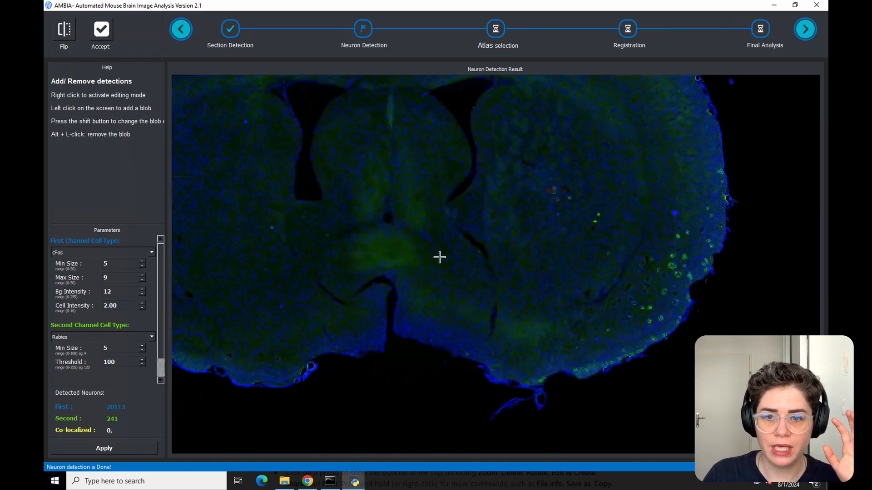
scroll(439, 257, down, 3)
click(112, 309)
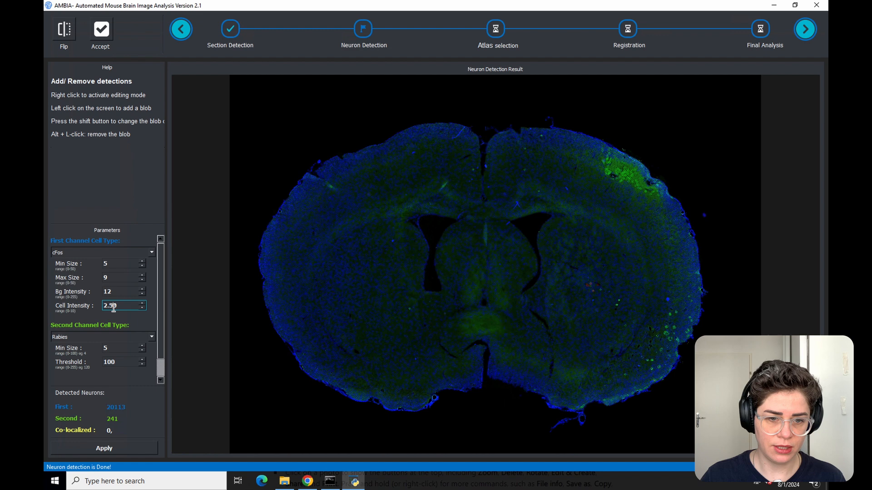
click(107, 291)
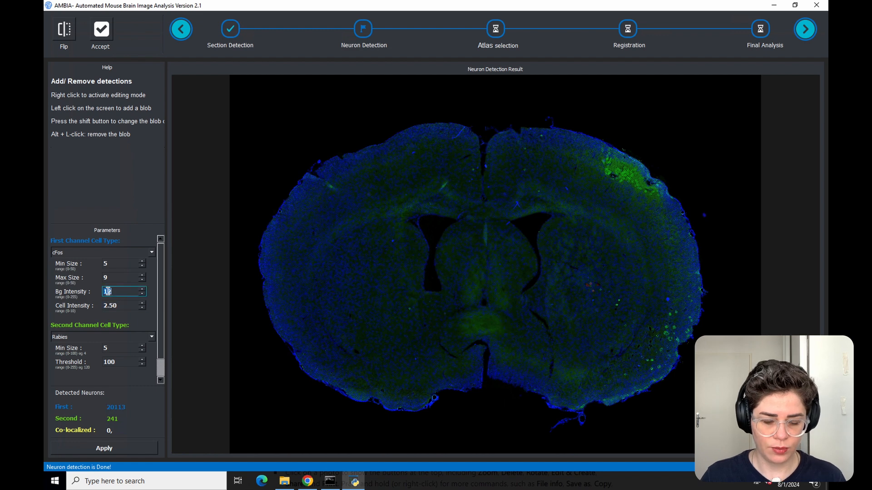
key(BackSpace)
key(BackSpace)
text(50)
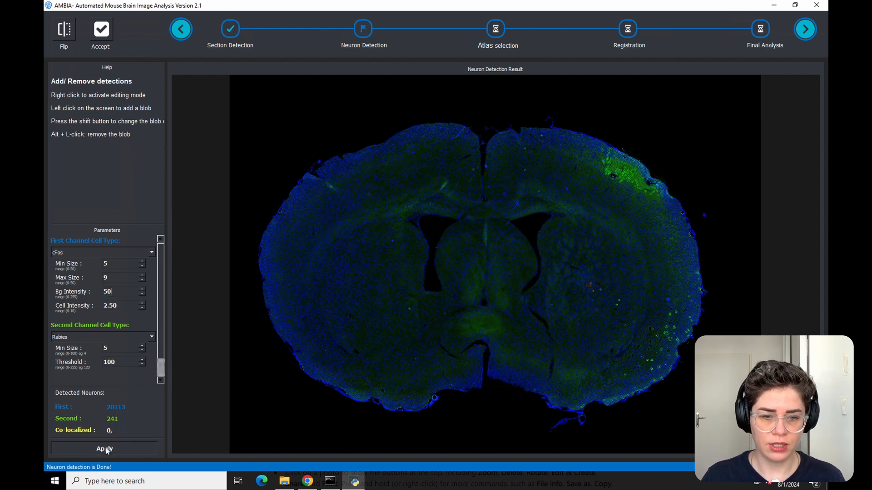
click(105, 449)
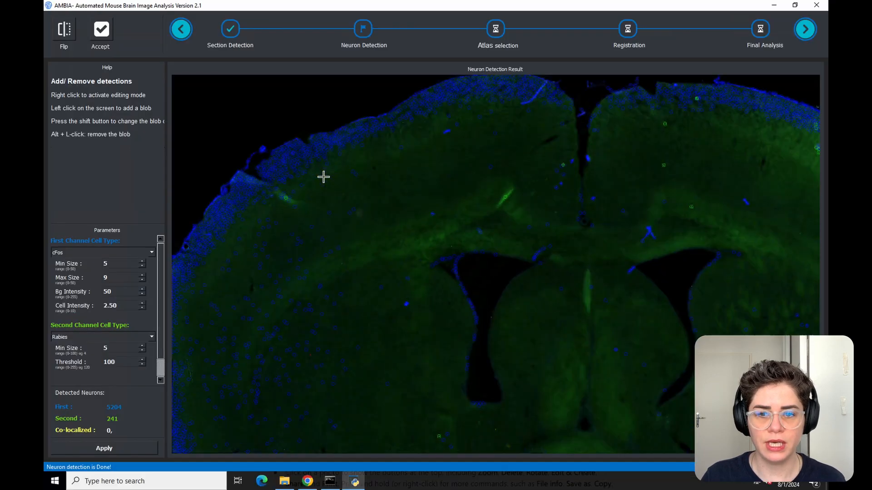
- Check the new detections at close range and accept the neuron detection result
scroll(323, 177, up, 5)
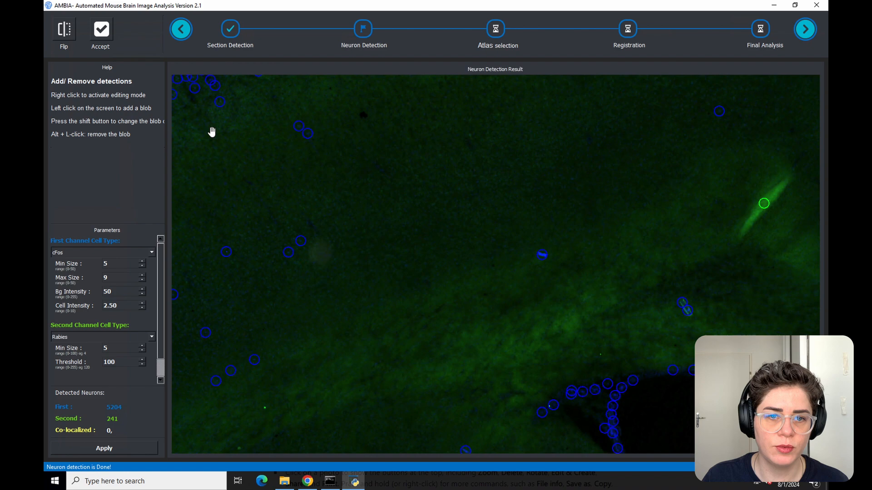
drag(210, 132, 352, 248)
scroll(445, 280, down, 6)
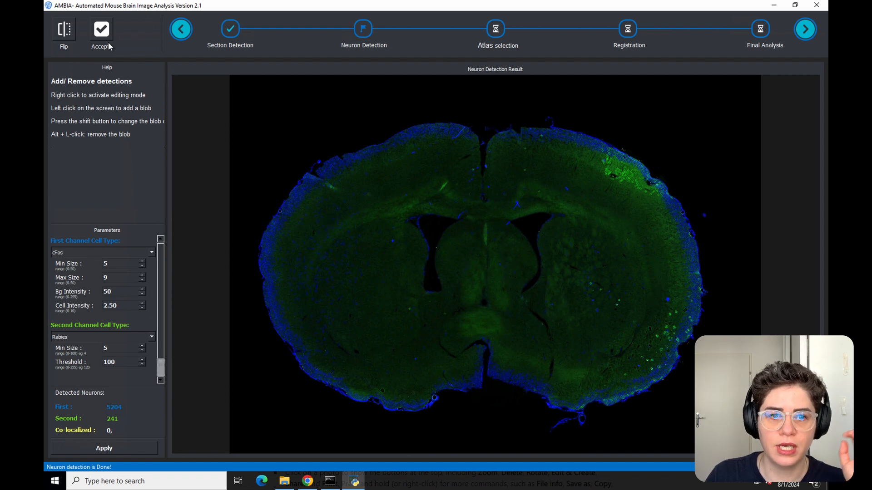
click(101, 32)
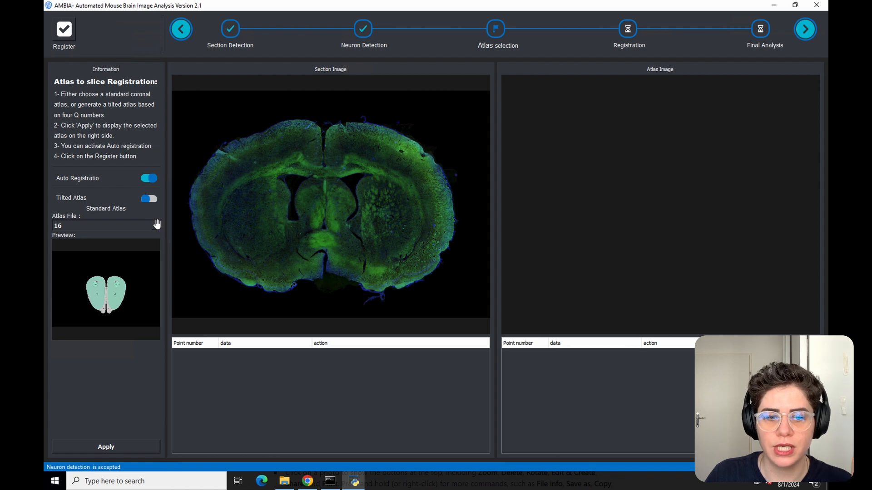
- Apply standard atlas 56 to the section and start the automatic registration
click(130, 225)
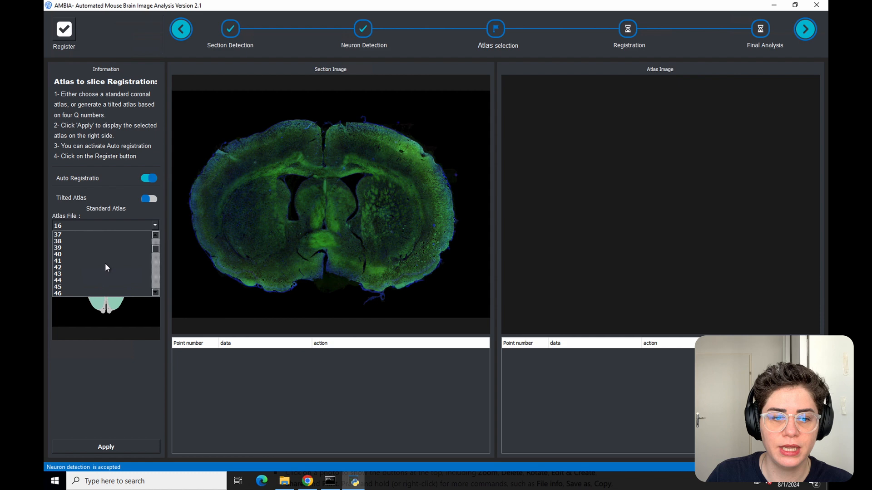
scroll(105, 264, down, 4)
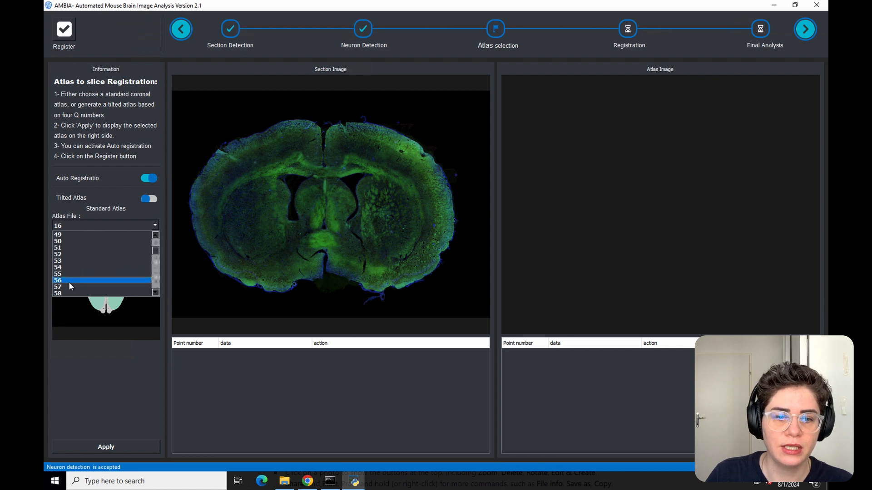
click(69, 281)
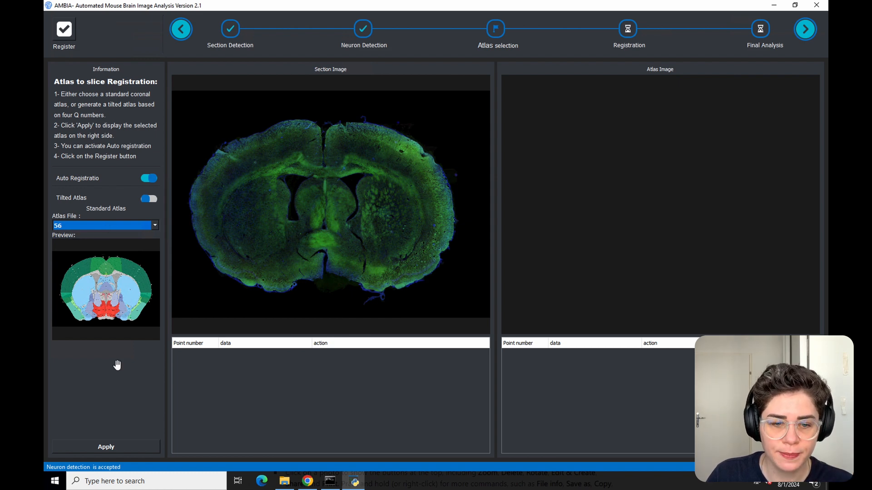
click(115, 447)
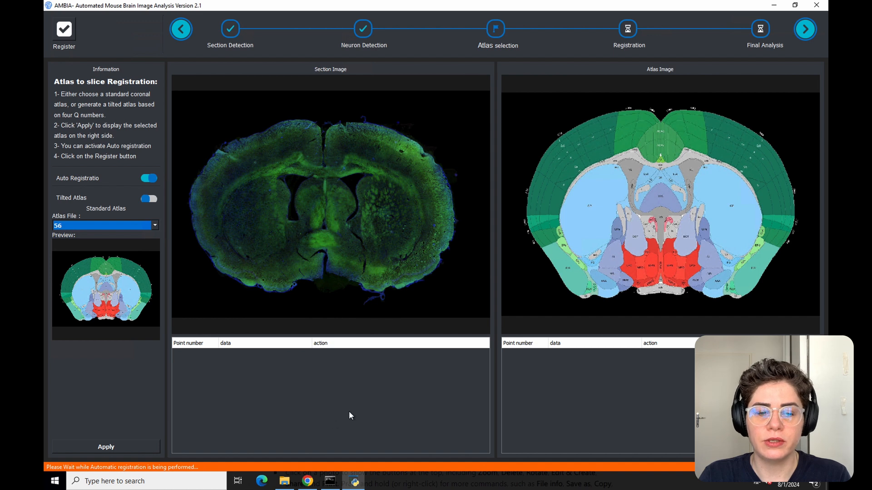
- Check the registration's progress and duration in the command console, and minimise the console
click(330, 481)
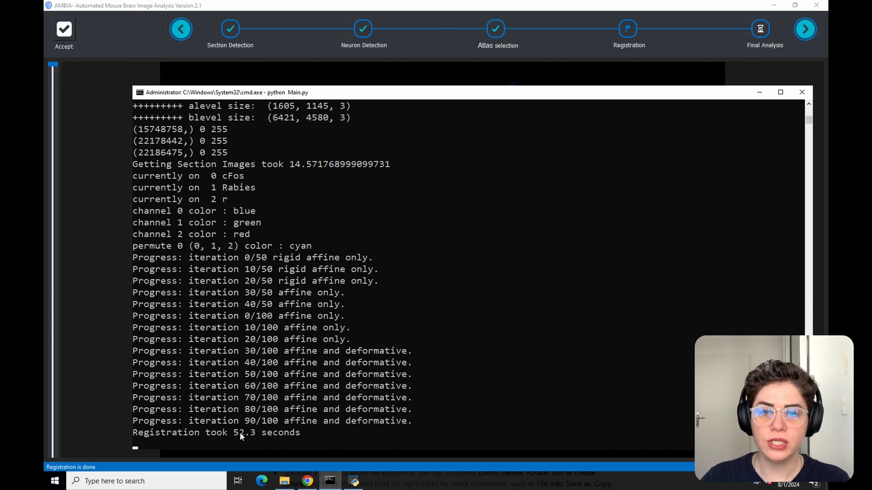
click(234, 433)
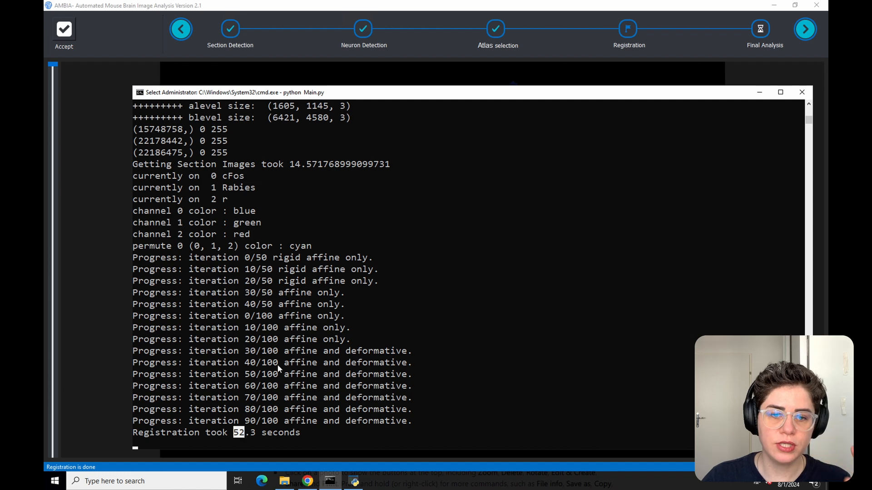
click(757, 93)
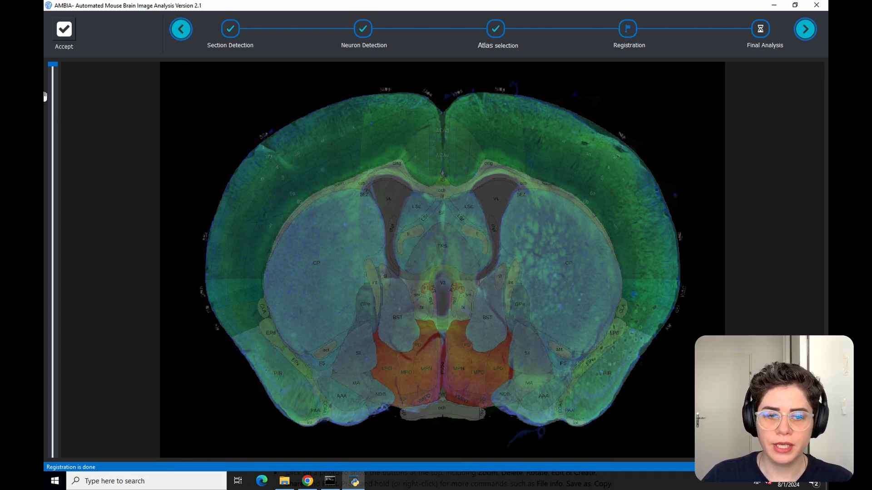
- Compare the registered section with the atlas overlay at different opacities and return to the atlas selection stage
click(53, 68)
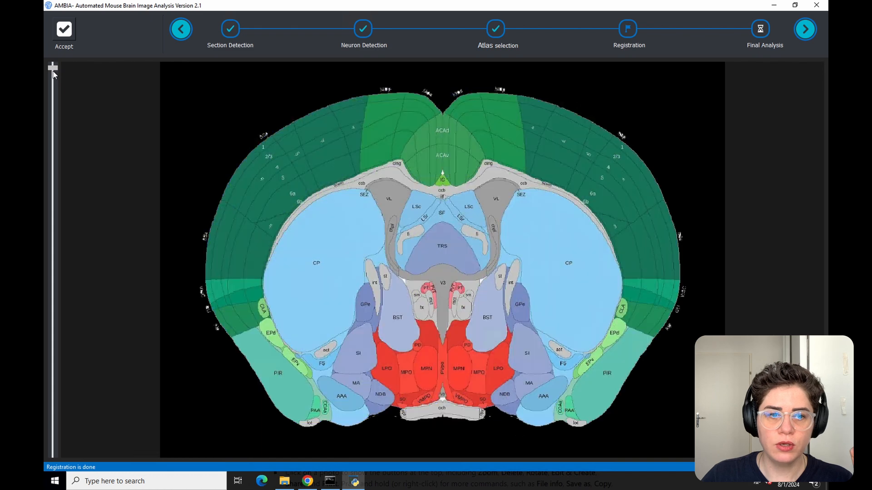
drag(53, 73, 58, 335)
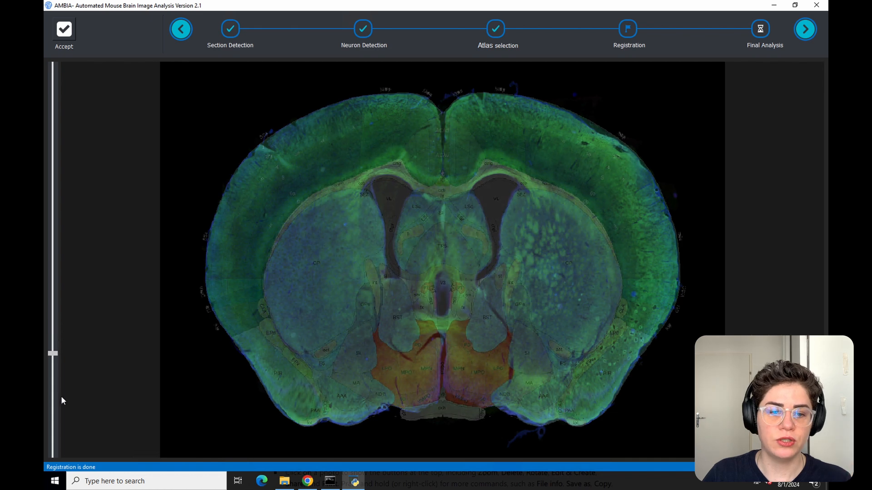
drag(63, 401, 62, 417)
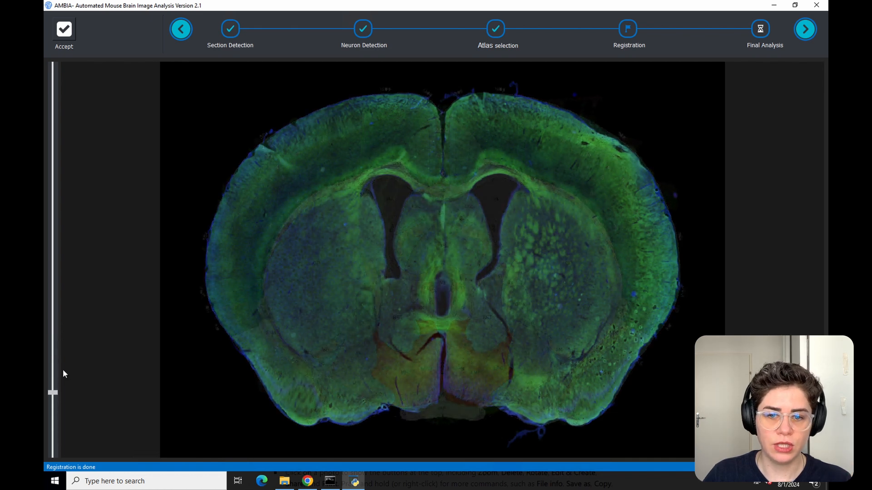
drag(63, 371, 68, 210)
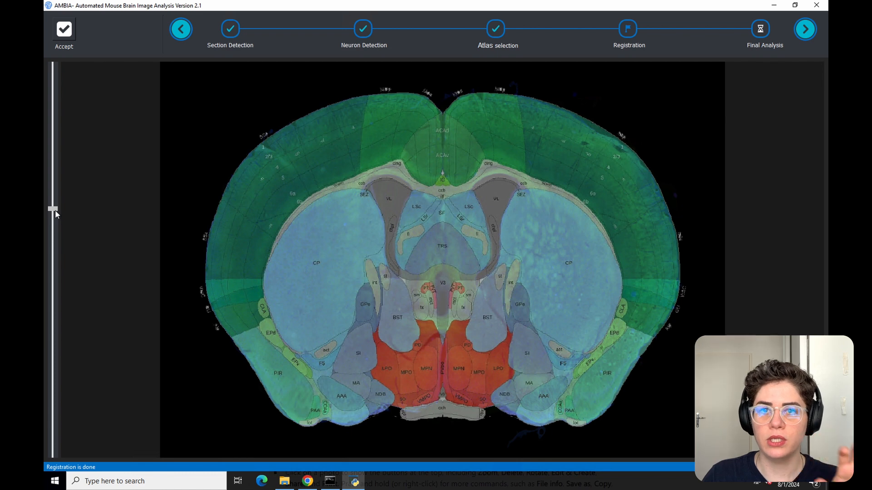
drag(62, 254, 54, 357)
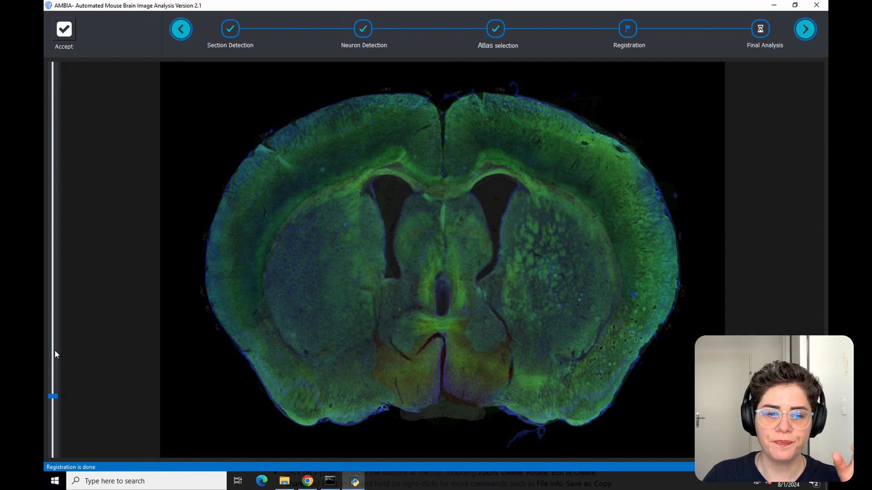
click(497, 31)
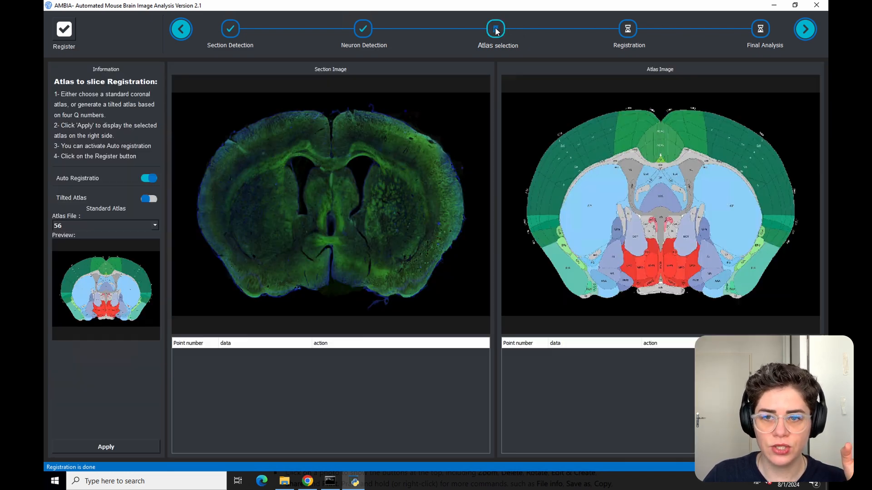
- Place four matching landmarks on the section and atlas: both corpus callosum peaks, the callosum's midline, and the midline below the third ventricle
click(306, 142)
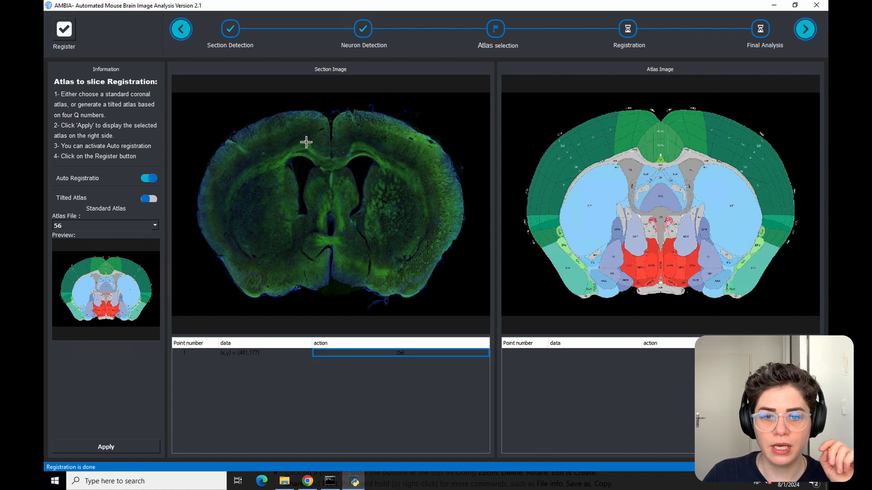
click(329, 157)
click(356, 142)
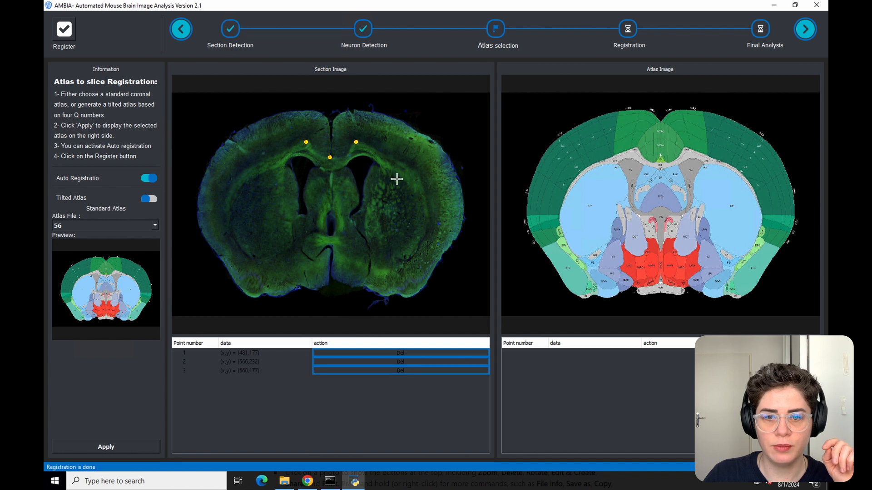
click(638, 148)
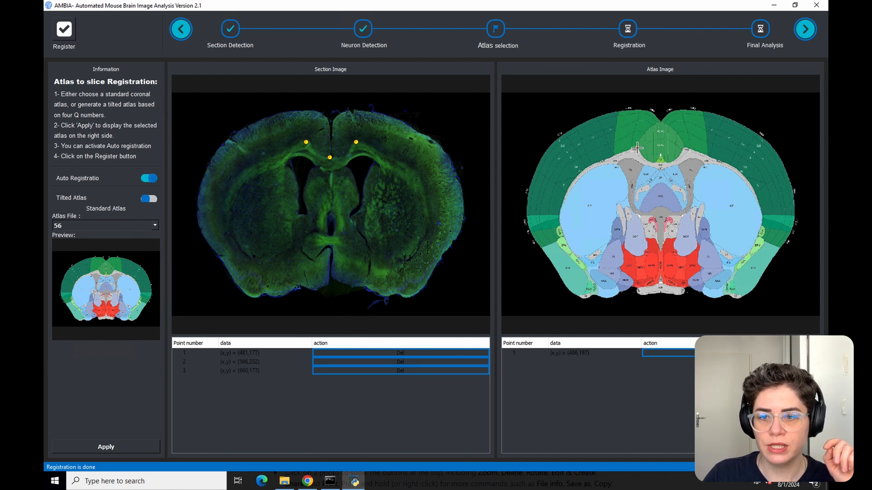
click(660, 162)
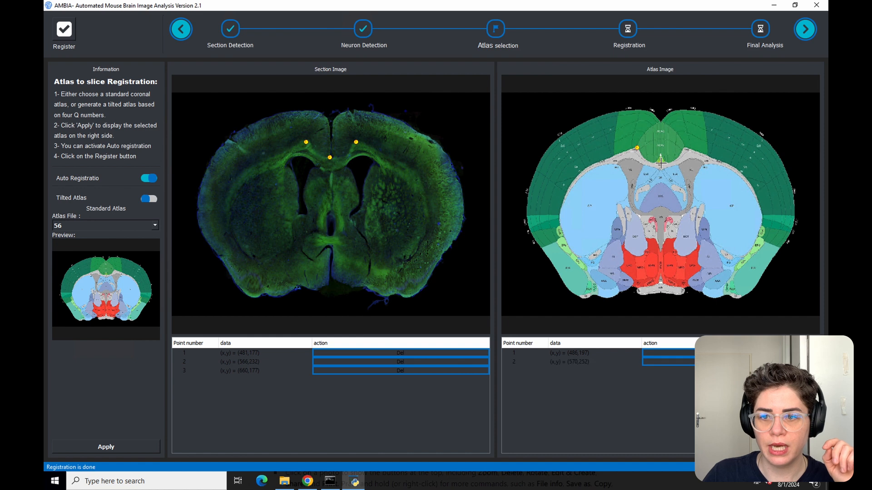
click(686, 147)
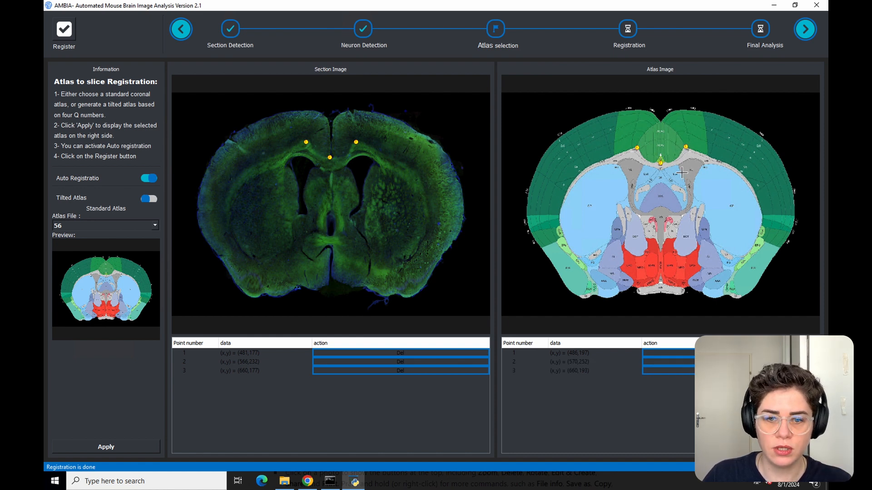
click(331, 236)
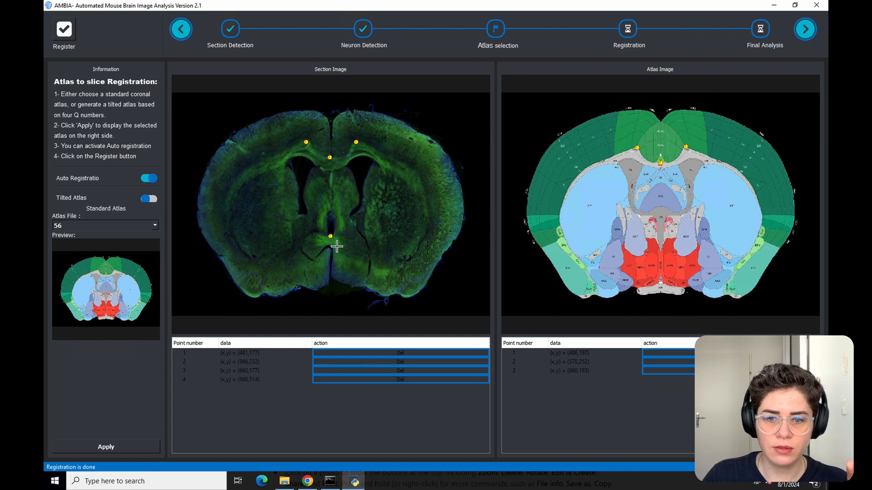
click(661, 249)
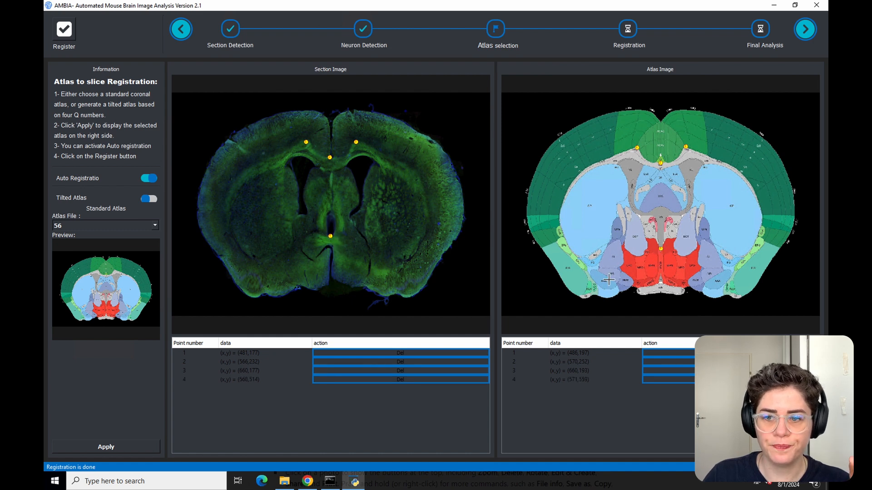
- Register the section with the landmark pairs, check the fit with a stronger atlas overlay, and accept the registration
click(65, 37)
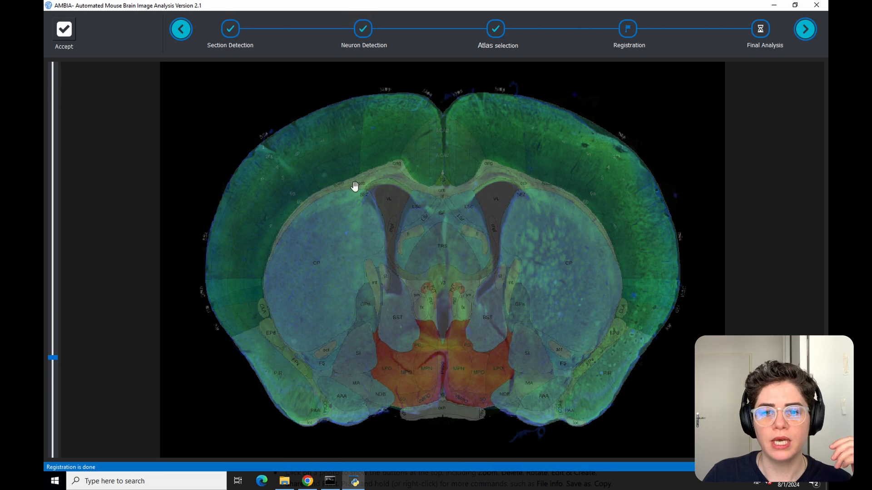
drag(50, 359, 57, 259)
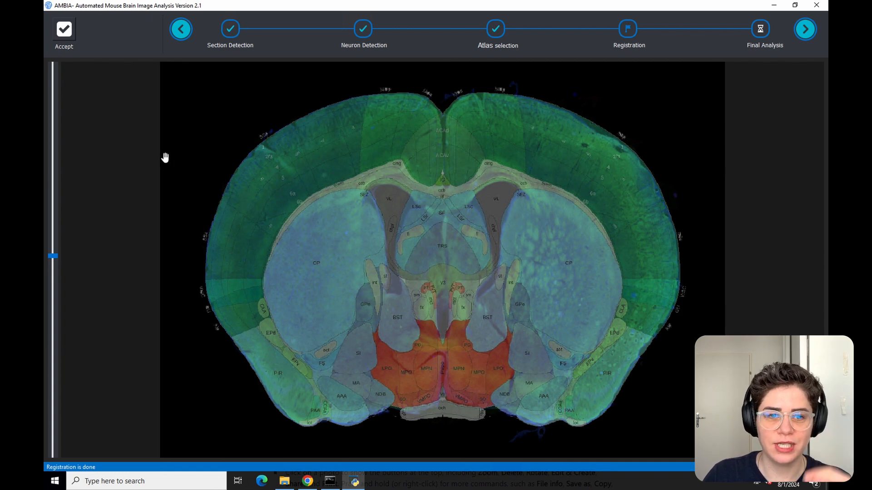
click(64, 38)
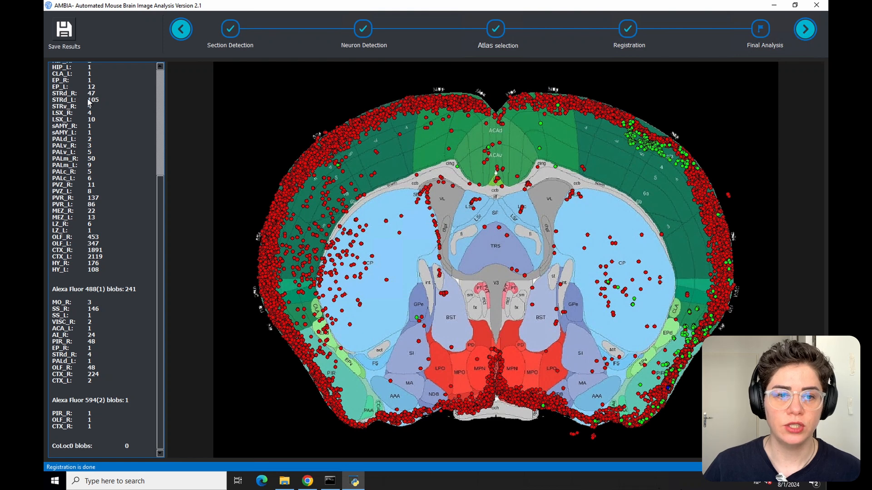
- Review the blob counts per brain region for DAPI, Alexa Fluor 488, Alexa Fluor 594 and colocalisation in the final analysis
scroll(112, 128, up, 8)
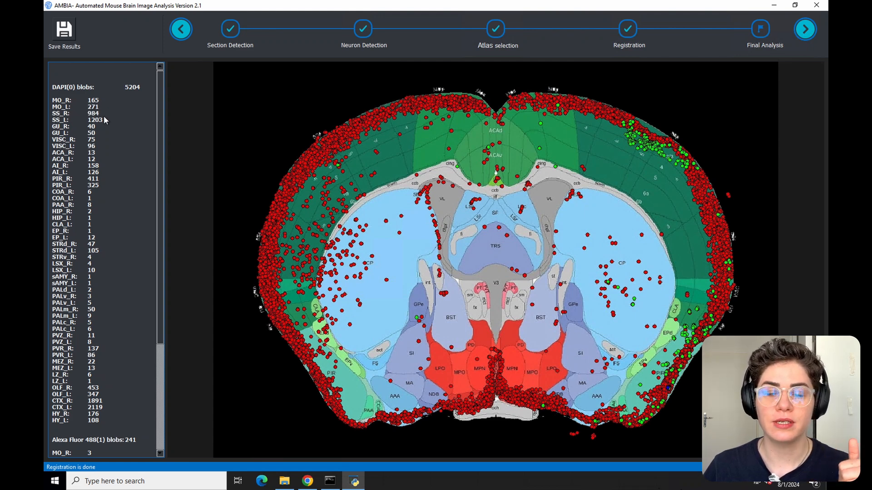
scroll(105, 119, down, 8)
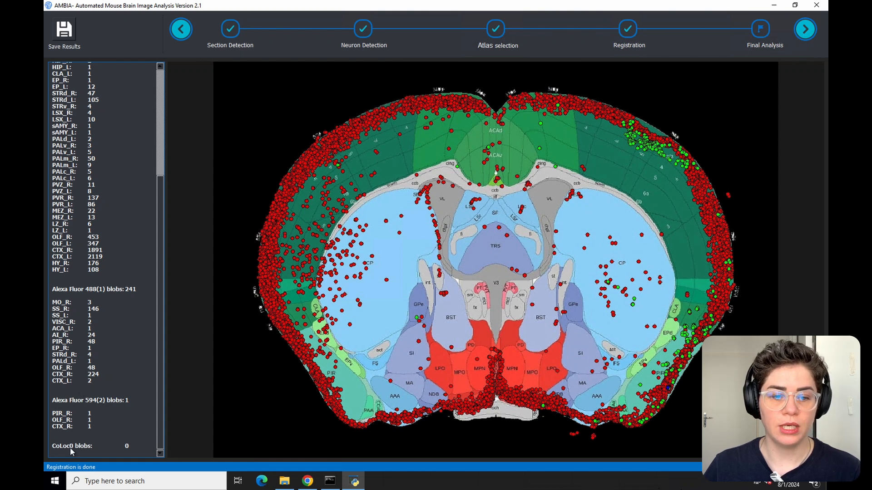
scroll(122, 445, up, 8)
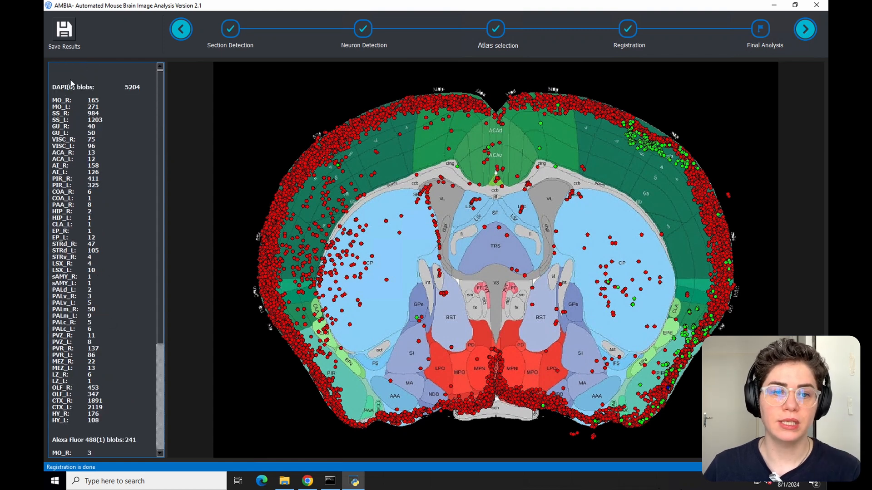
scroll(82, 227, down, 1)
scroll(82, 227, down, 5)
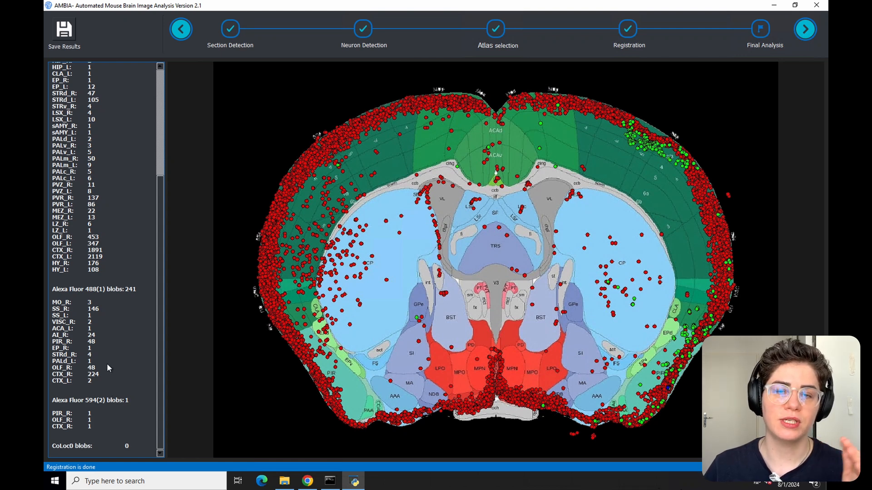
scroll(120, 311, up, 4)
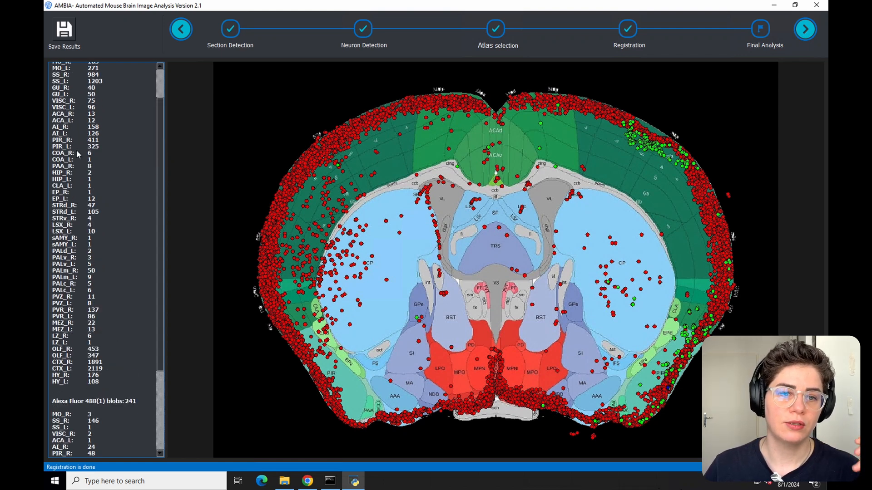
scroll(76, 147, up, 2)
scroll(74, 129, down, 1)
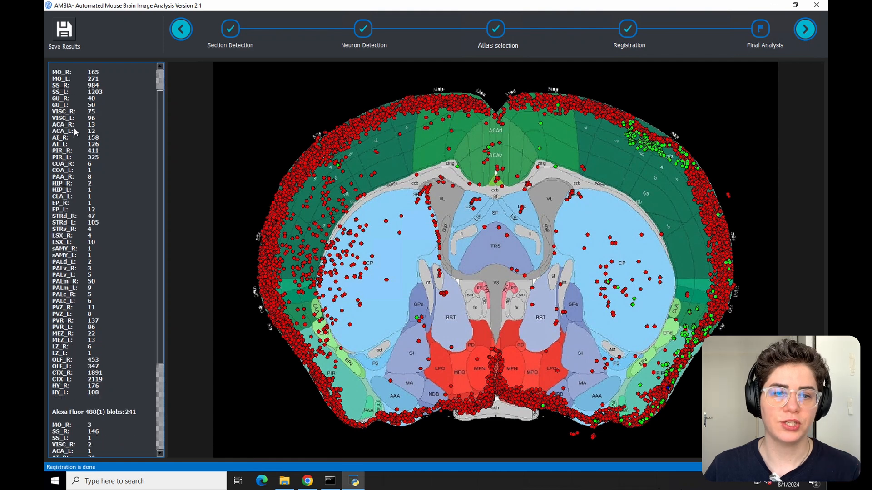
scroll(75, 131, down, 3)
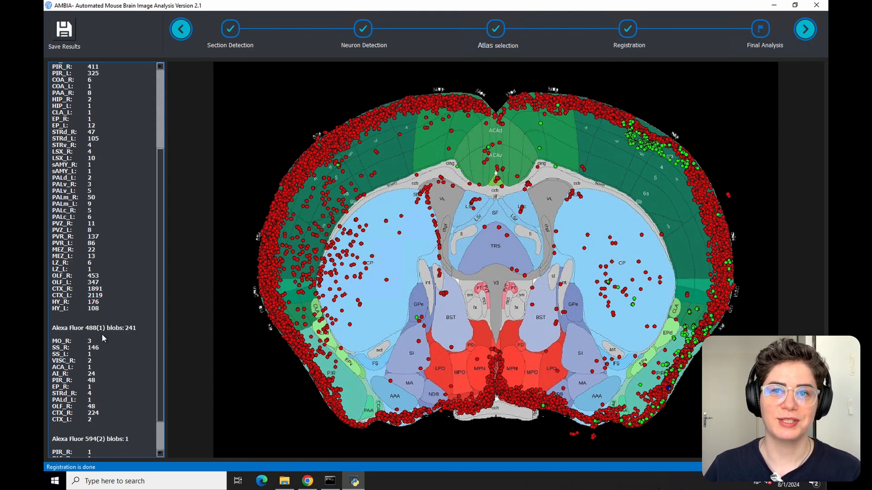
- Switch to the S4 results folder in File Explorer and look through its files, including the blevel images of all three channels
click(288, 485)
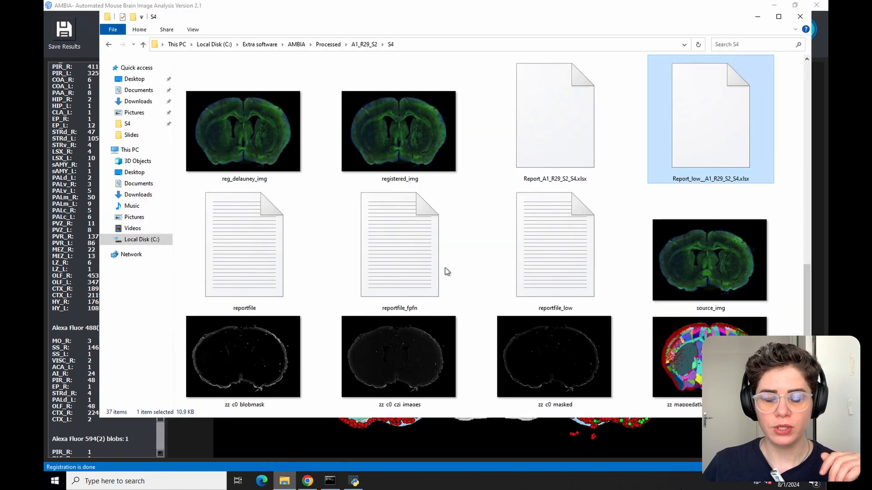
scroll(490, 236, up, 6)
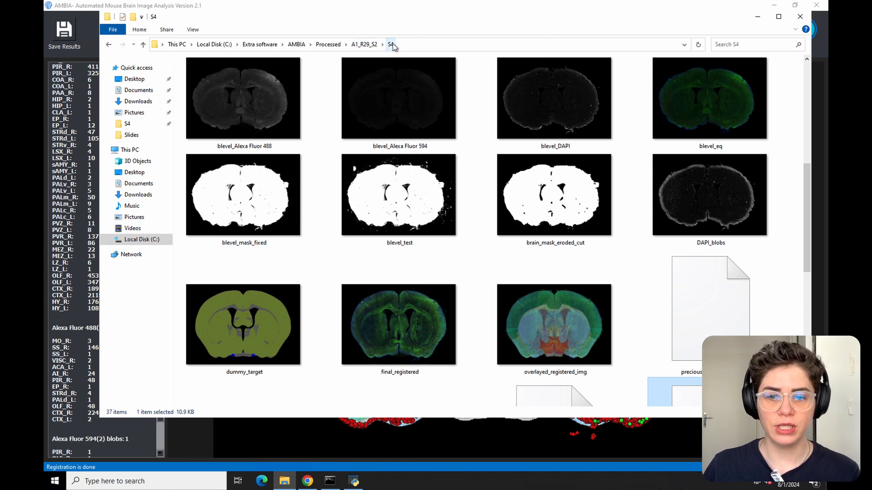
scroll(412, 167, up, 5)
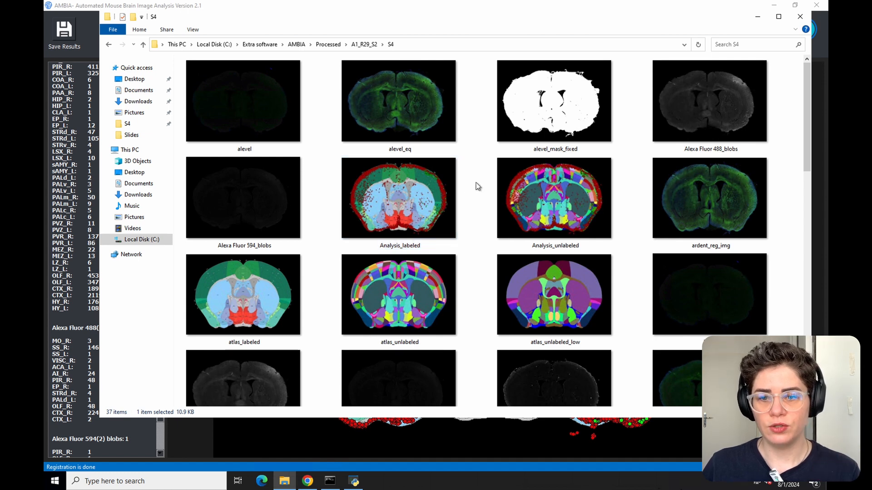
scroll(476, 183, down, 6)
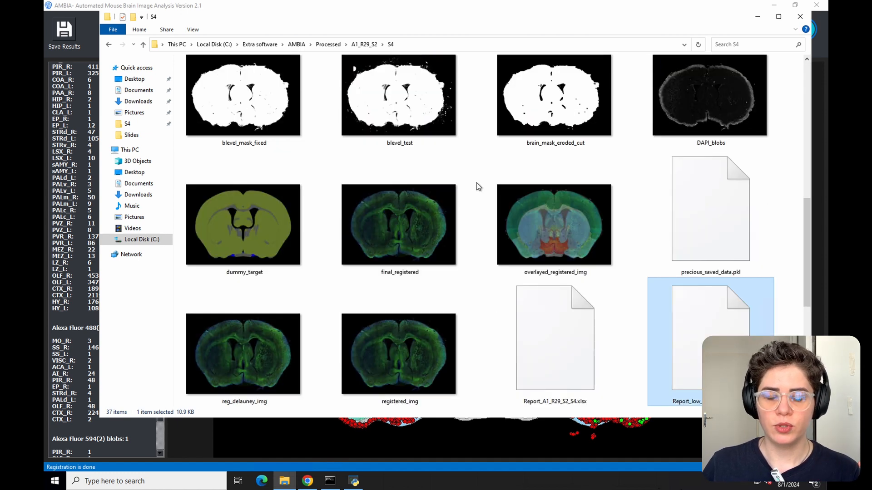
scroll(477, 183, up, 5)
click(282, 300)
click(399, 300)
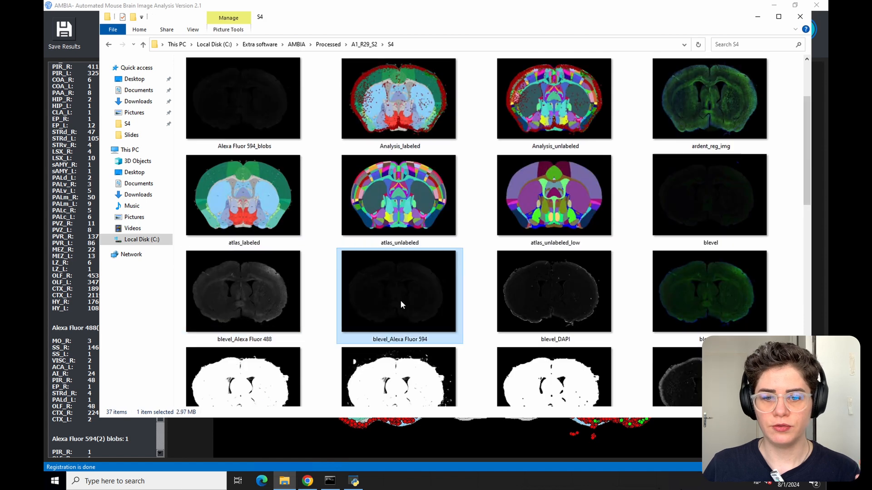
click(569, 304)
scroll(569, 304, down, 5)
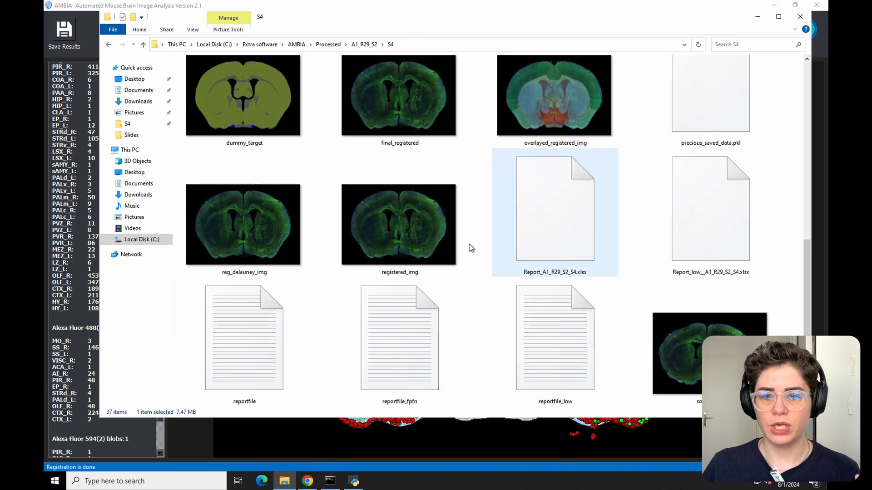
- Examine the source_img, Analysis_labeled and registered images and locate the report files in the S4 folder
click(702, 359)
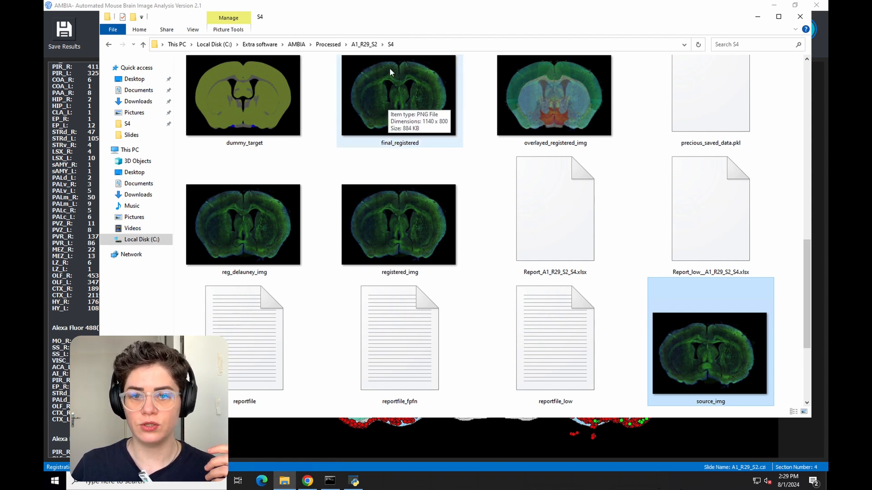
scroll(475, 176, up, 1)
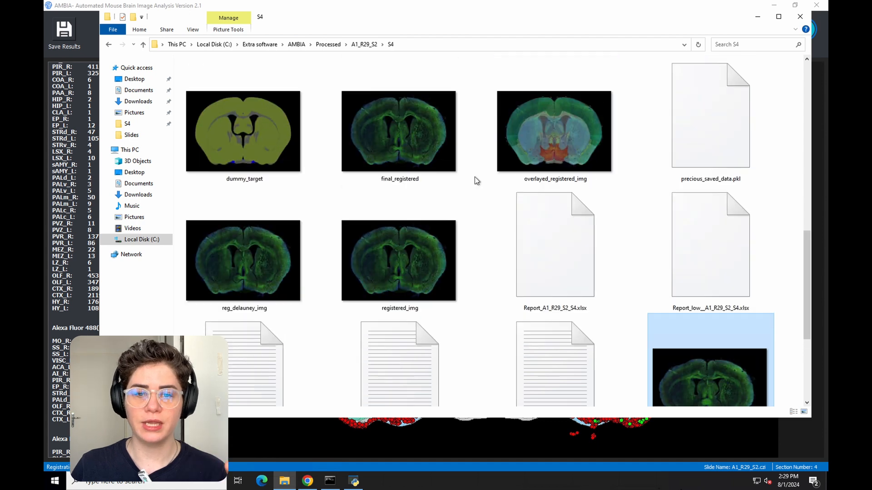
scroll(475, 176, up, 5)
scroll(475, 177, up, 7)
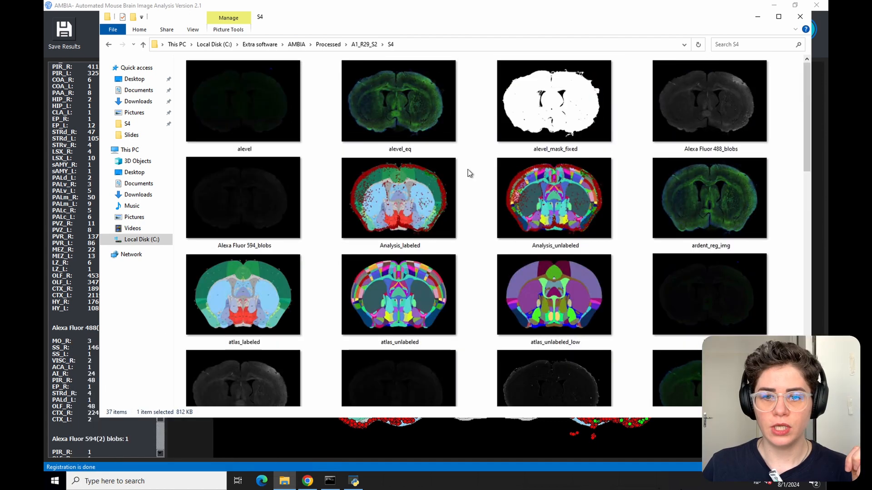
click(391, 192)
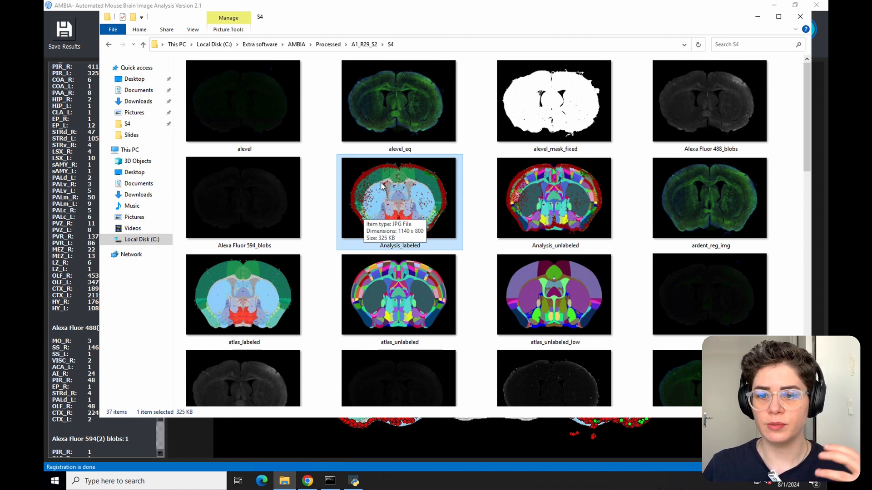
scroll(532, 246, down, 5)
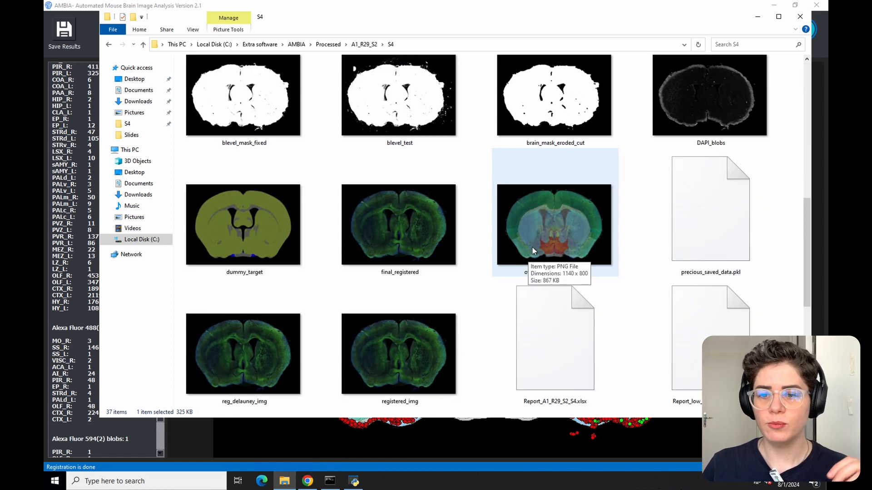
scroll(637, 330, down, 6)
scroll(613, 273, up, 2)
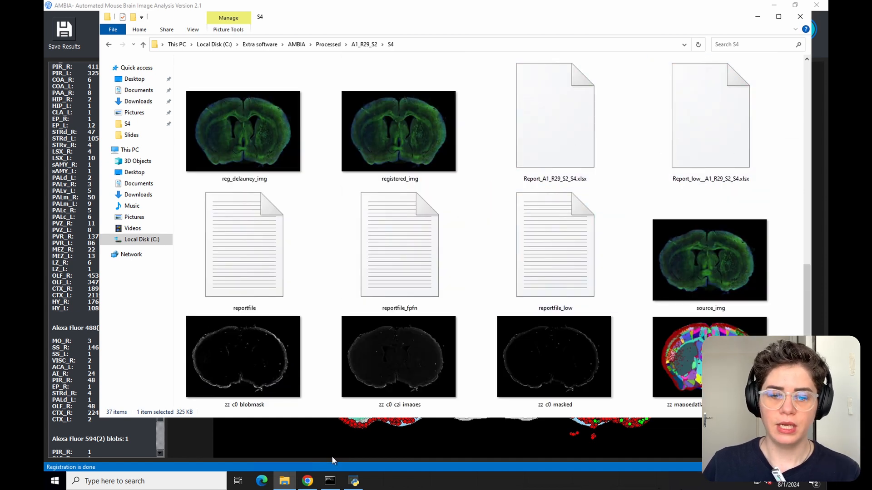
- Switch to the Report_A1_R29_S2_S4 spreadsheet in Google Sheets and widen the type and Total columns
click(312, 484)
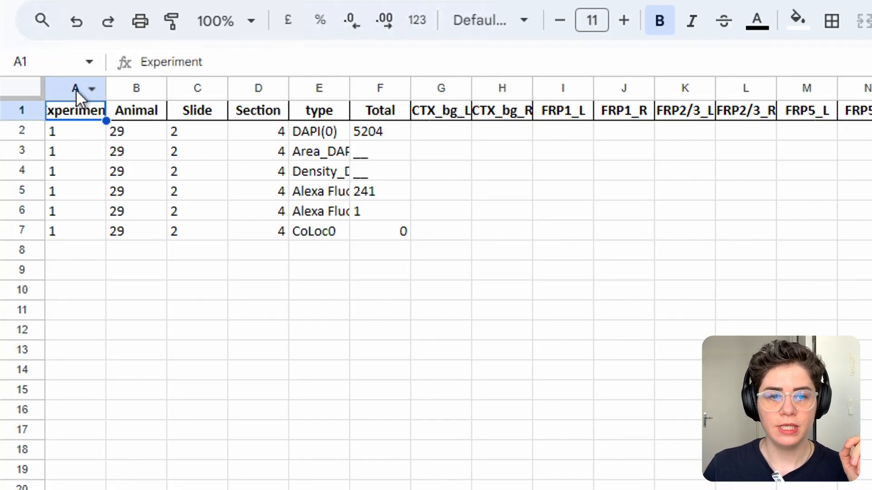
click(75, 89)
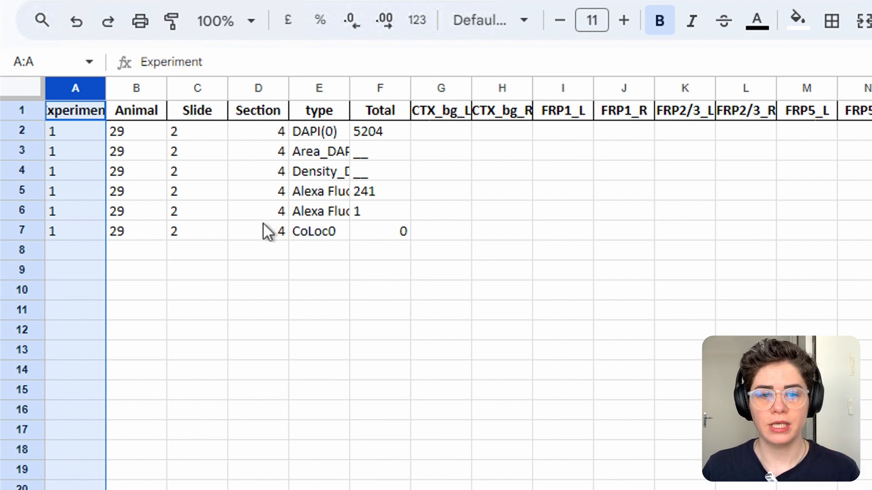
drag(350, 88, 395, 88)
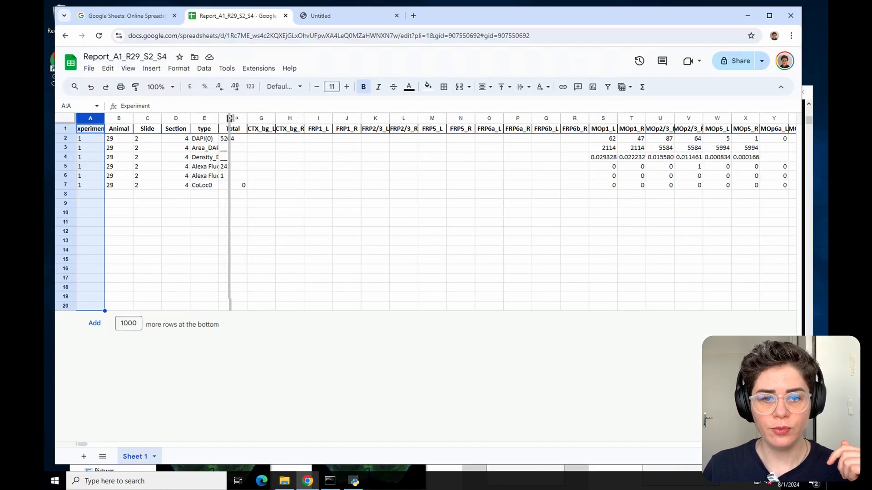
drag(240, 118, 240, 119)
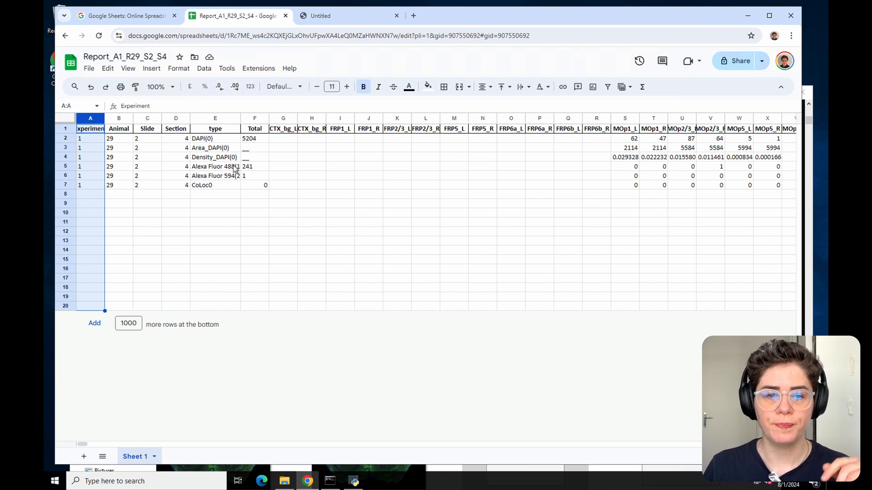
drag(269, 118, 286, 118)
- Check the Total values for the DAPI, Alexa Fluor 488 and Alexa Fluor 594 rows
click(255, 138)
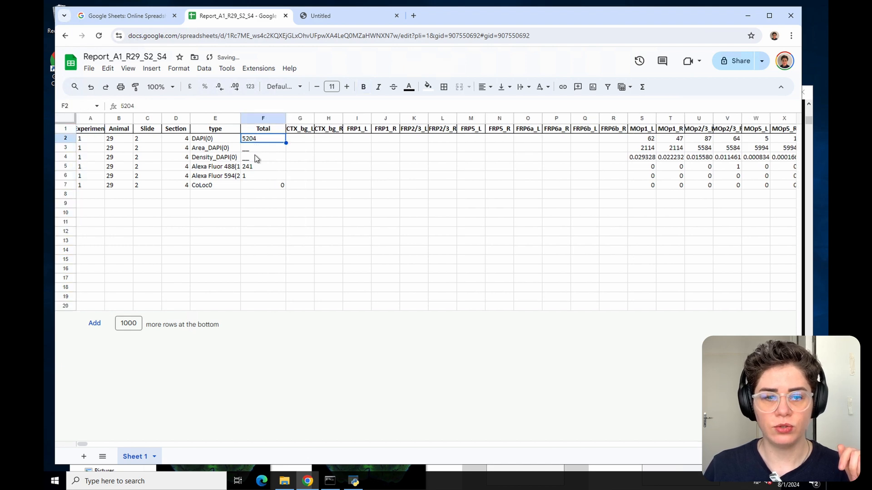
click(255, 167)
click(255, 176)
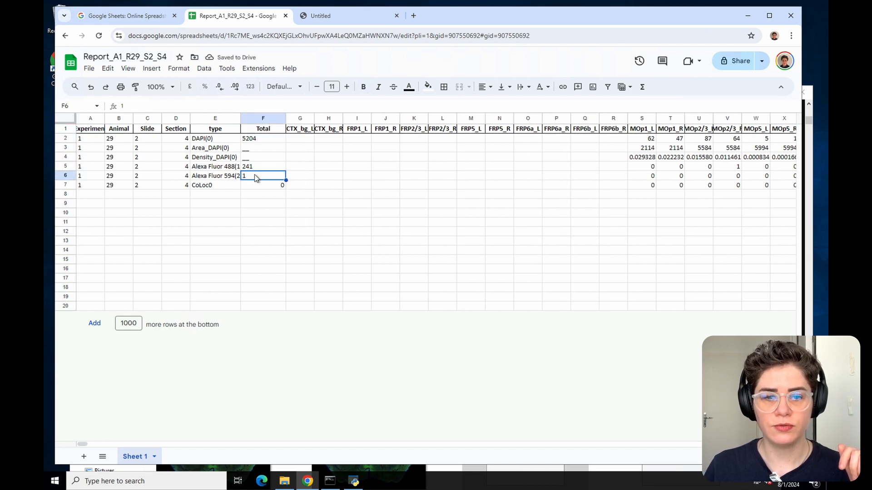
- Select the MOp1_L column and review the DAPI, Area_DAPI and Density_DAPI entries in the type column
click(649, 119)
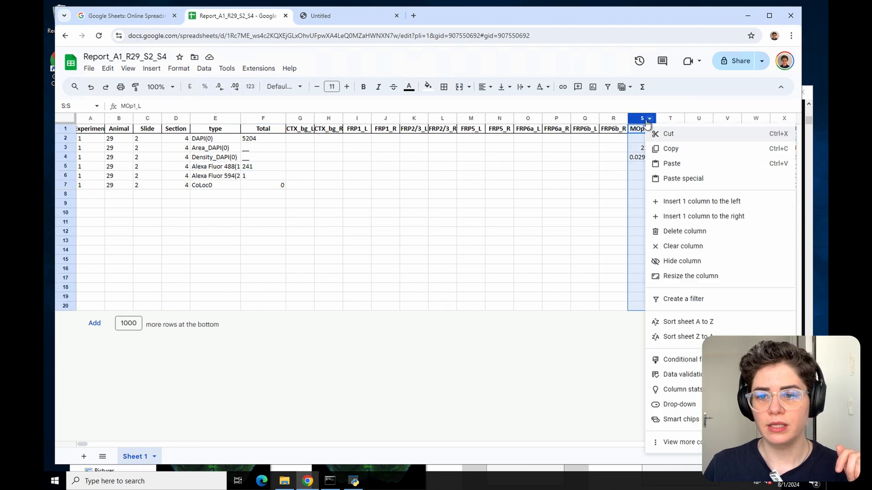
click(640, 119)
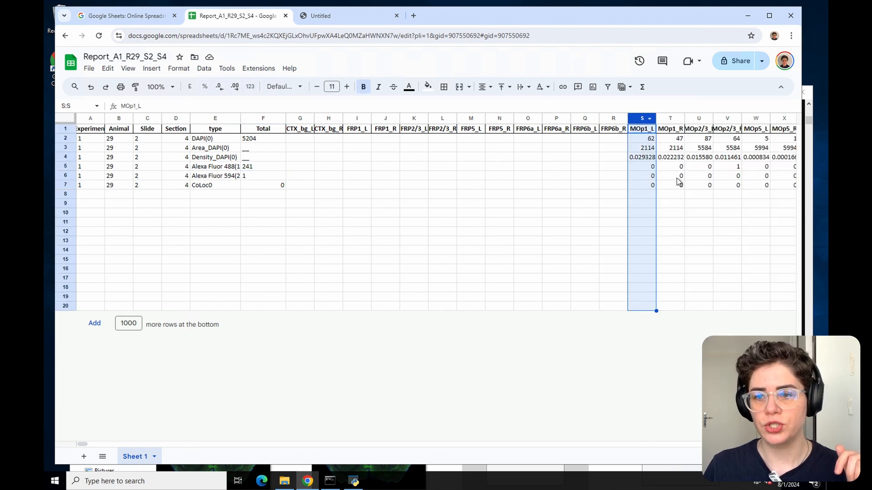
click(200, 150)
click(203, 139)
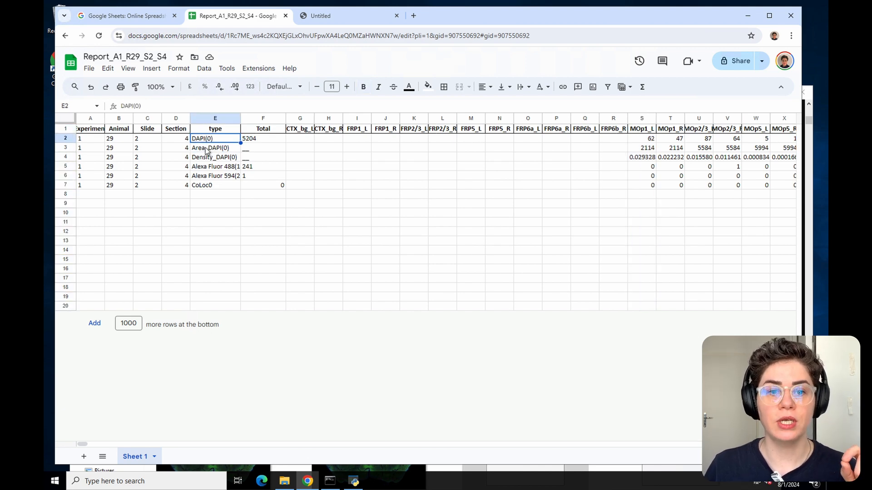
click(204, 151)
click(206, 159)
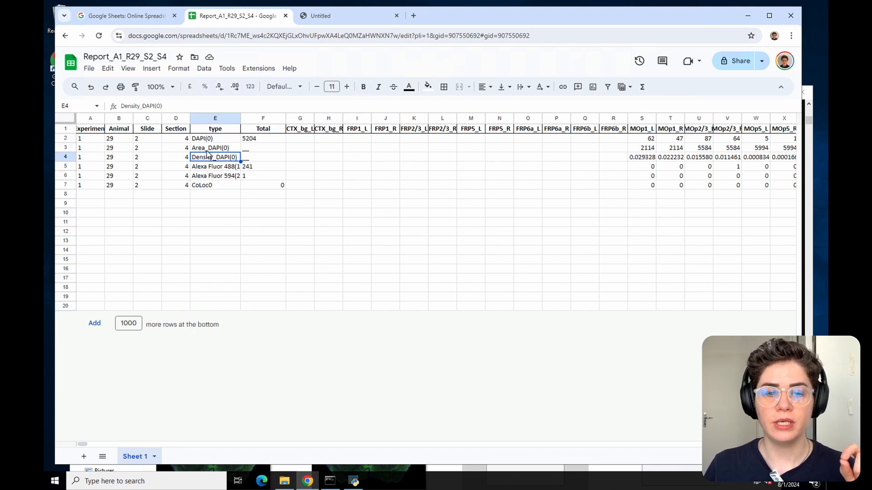
click(207, 150)
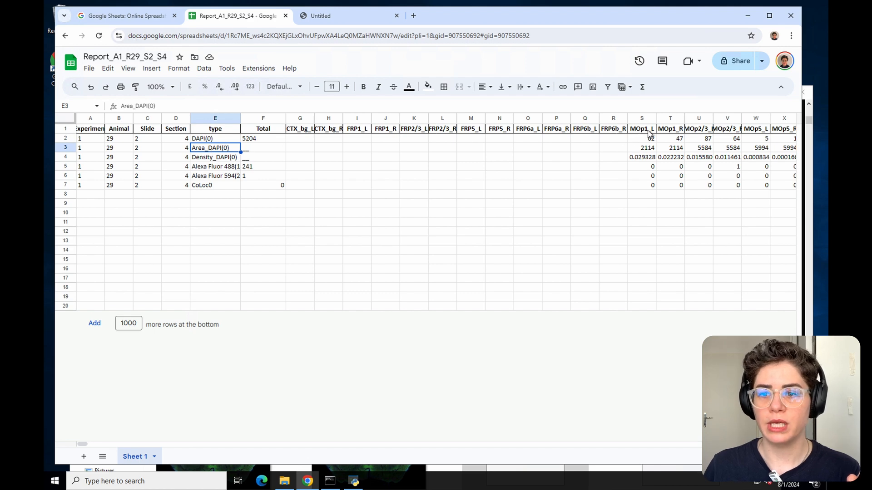
- Check the DAPI count, area and density values for MOp1_L, and the total of the CoLoc0 row
click(650, 153)
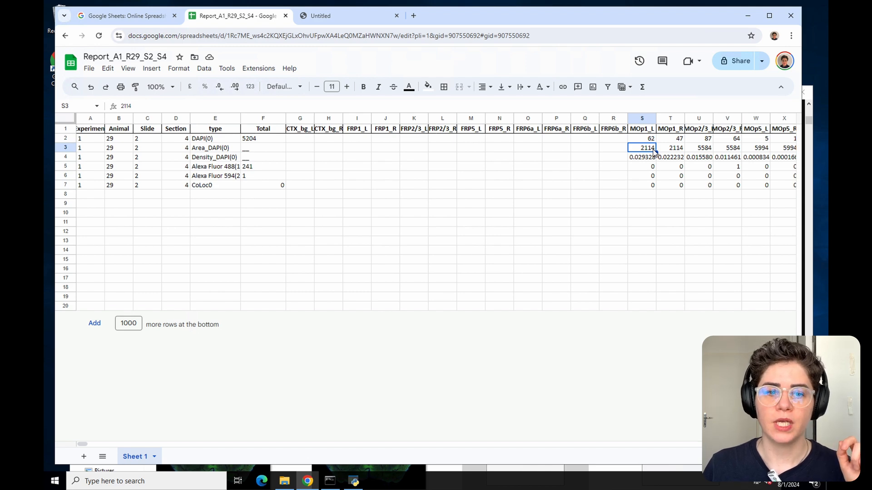
click(648, 160)
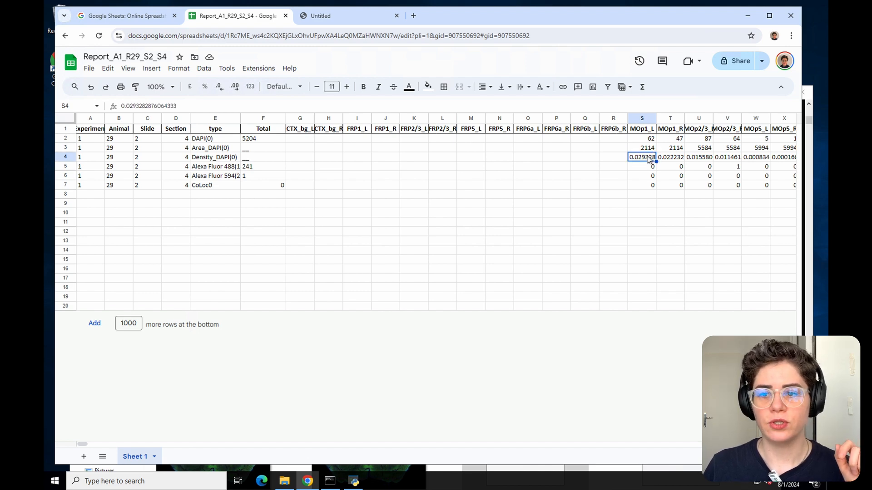
click(651, 140)
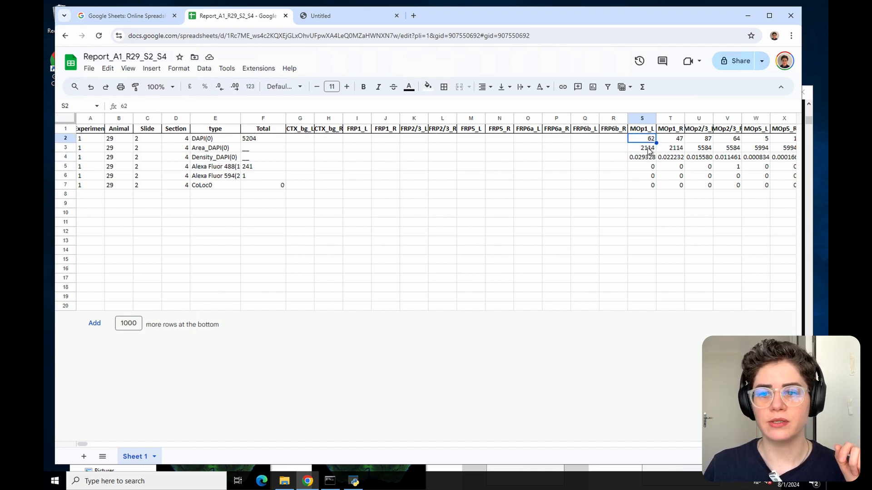
click(651, 149)
click(649, 164)
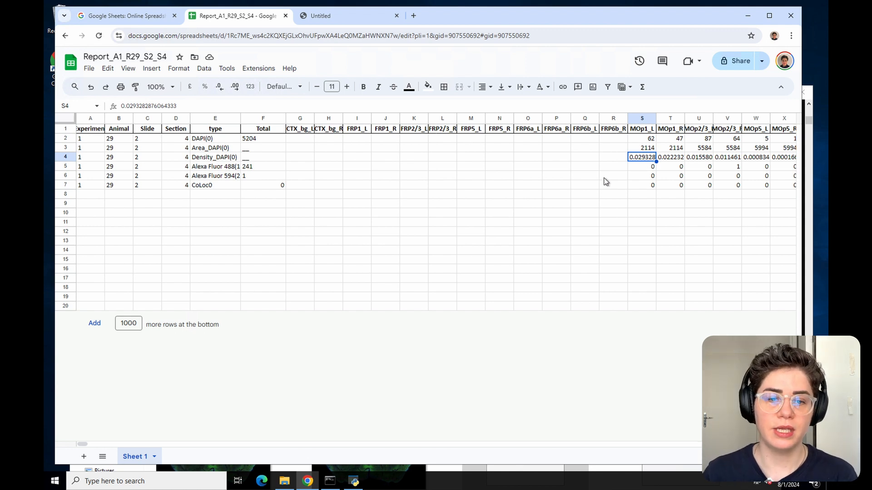
click(212, 186)
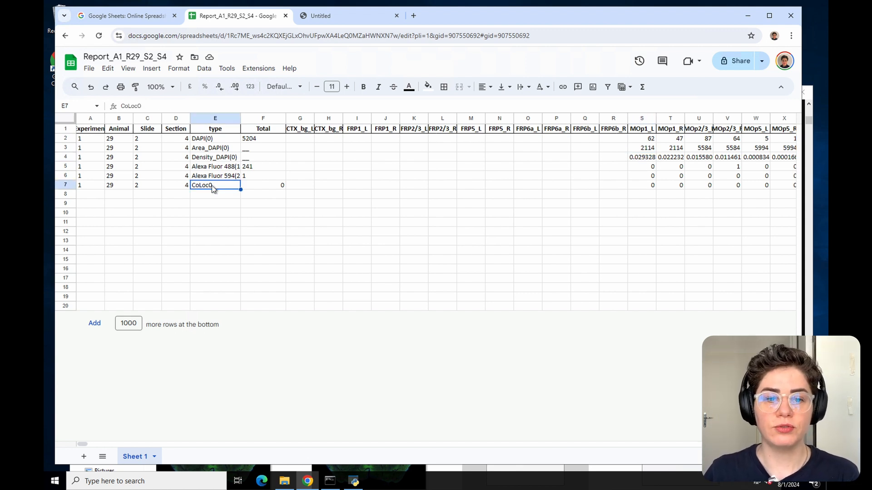
click(268, 188)
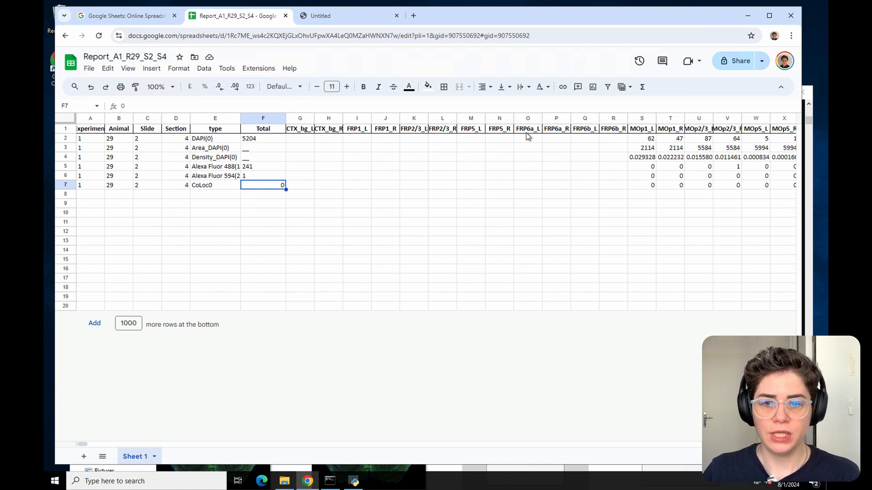
- Open Report_low__A1_R29_S2_S4.xlsx from the S4 folder in Google Sheets and check its MO_L and SS_R region columns
click(90, 69)
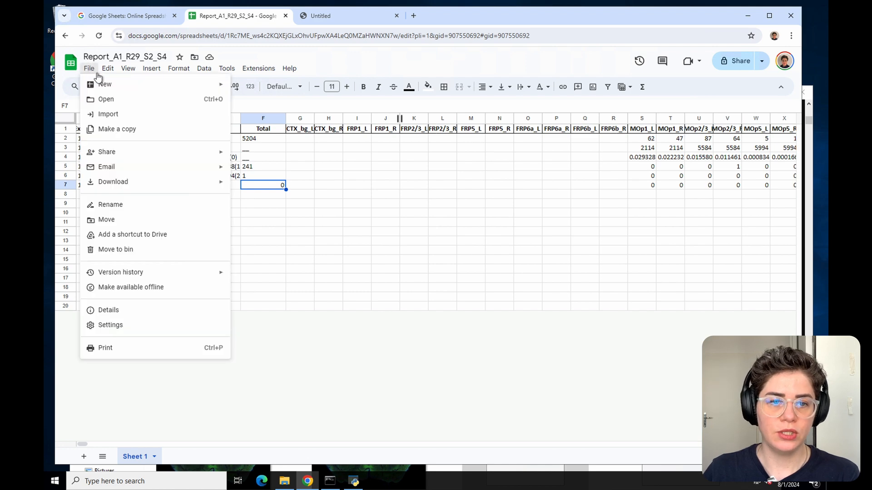
mouse_move(101, 85)
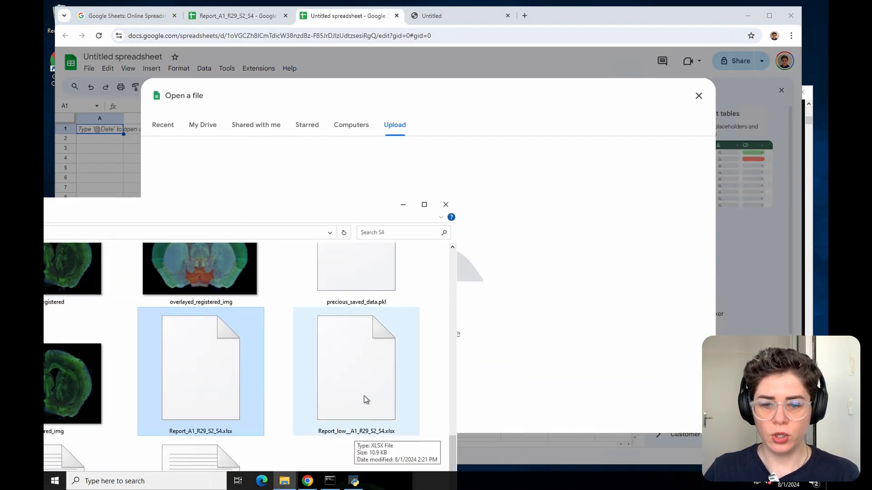
double_click(354, 434)
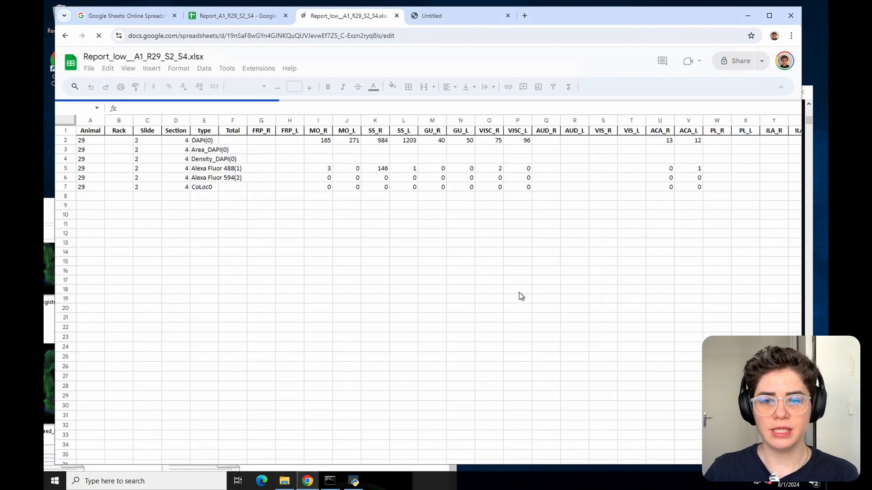
click(347, 129)
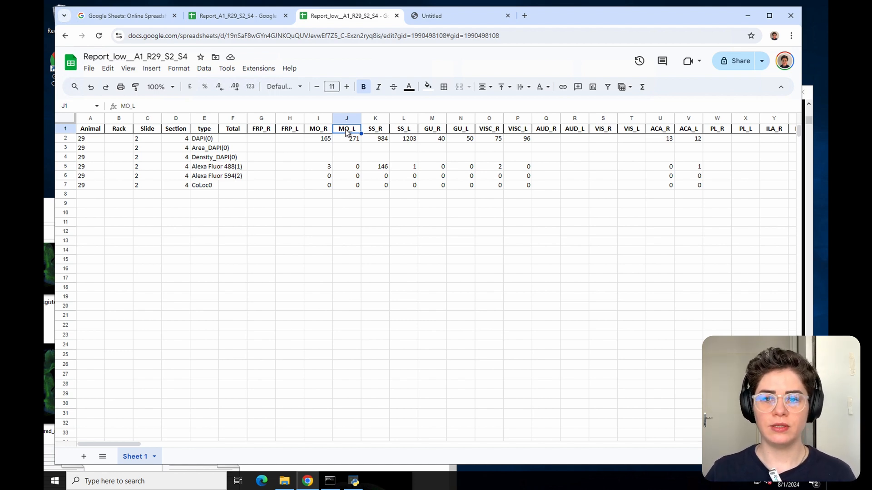
click(375, 137)
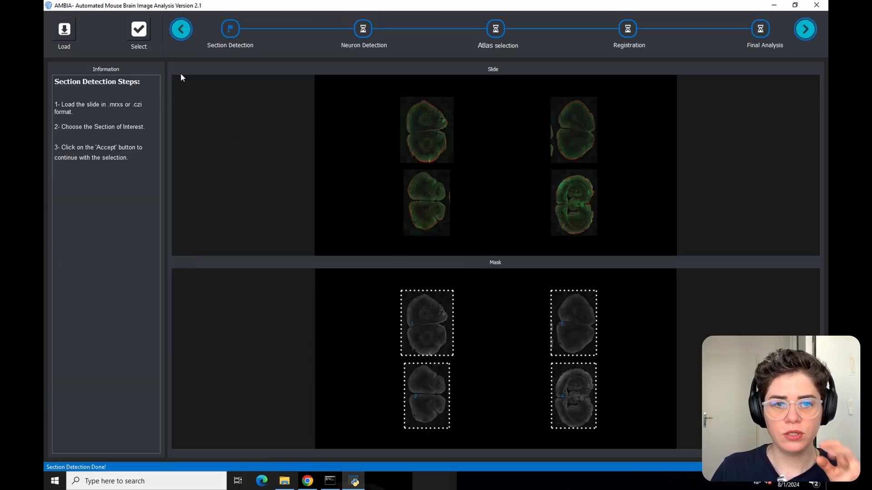
- Switch to AMBIA and choose section 2 of the slide for analysis
click(552, 327)
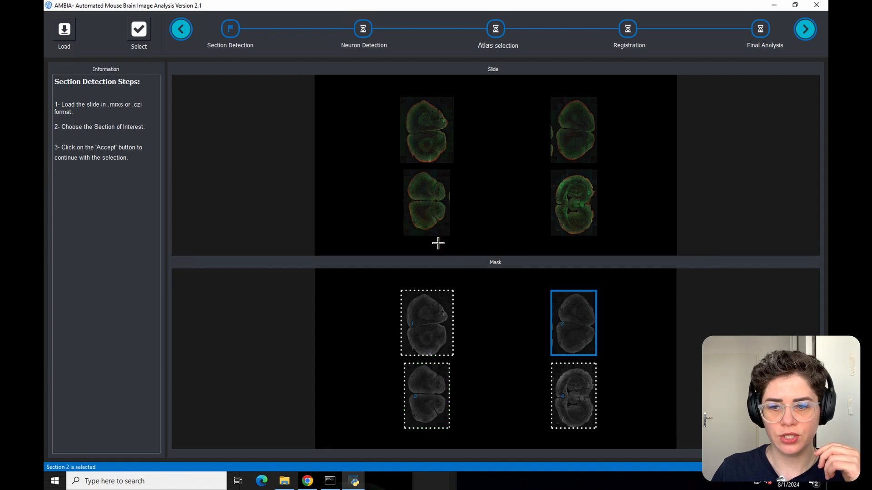
click(140, 30)
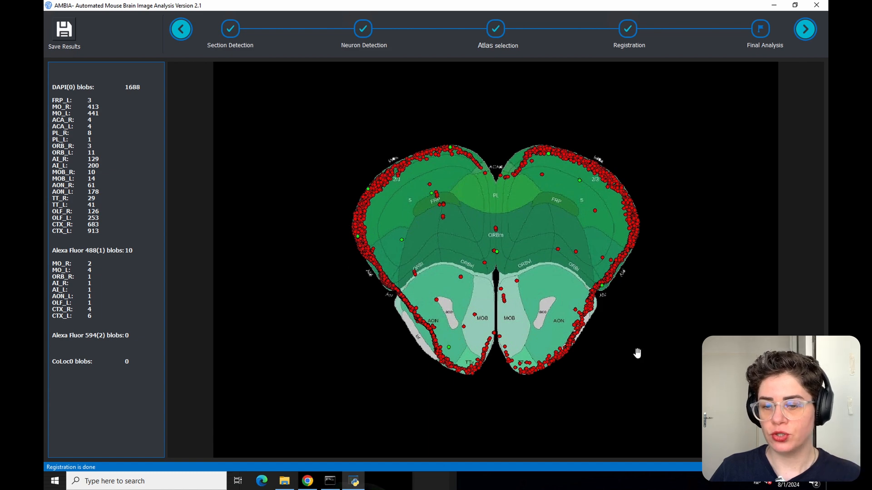
- Switch to File Explorer, go up to the A1_R29_S2 folder and locate the S2 and S4 folders and Report_A1_R29_S2.xlsx
click(284, 481)
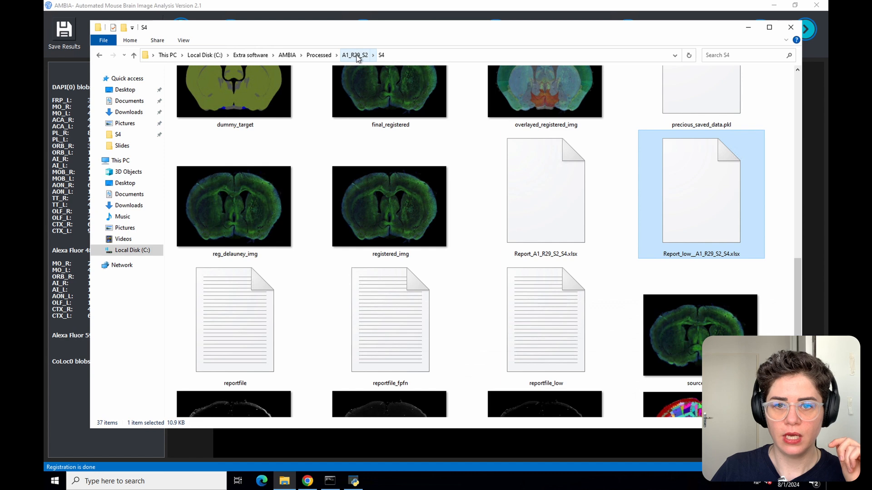
click(354, 55)
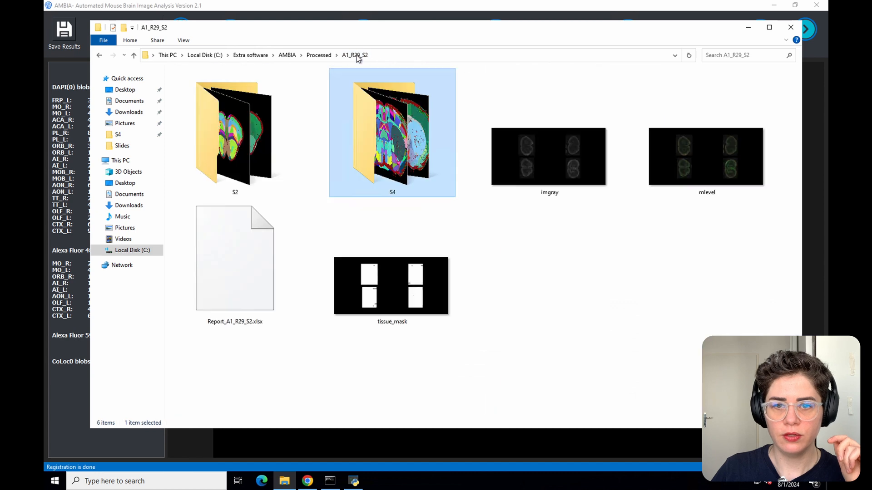
click(260, 164)
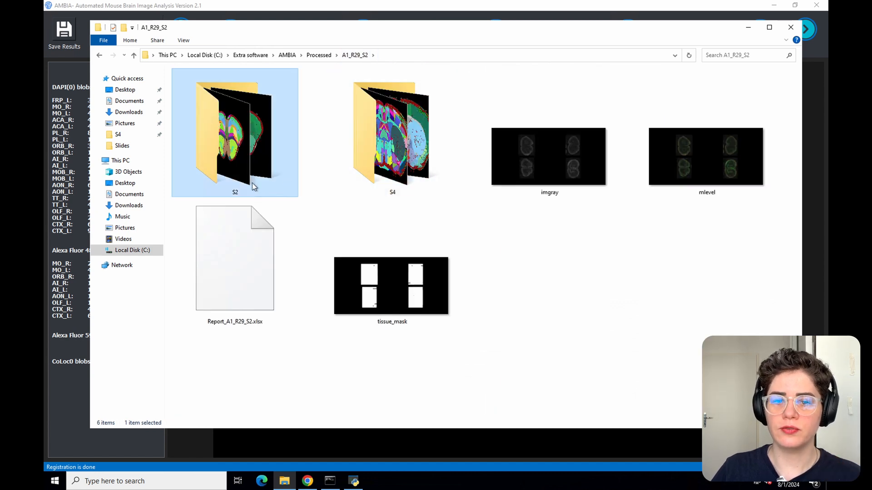
click(377, 180)
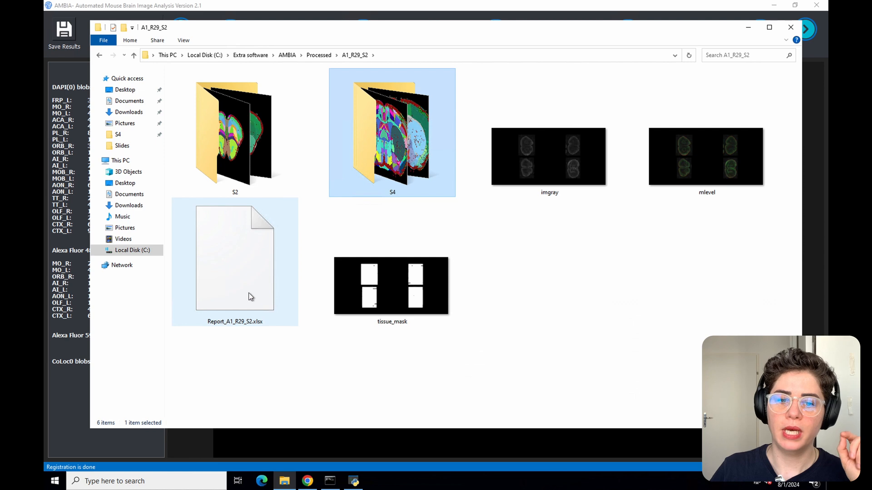
click(233, 291)
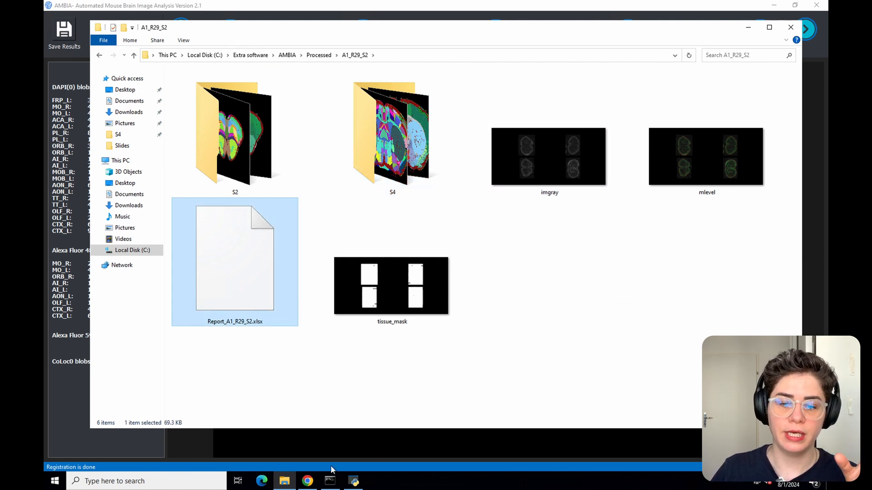
- Open Report_A1_R29_S2.xlsx in Google Sheets and examine the rows belonging to section 2
click(307, 482)
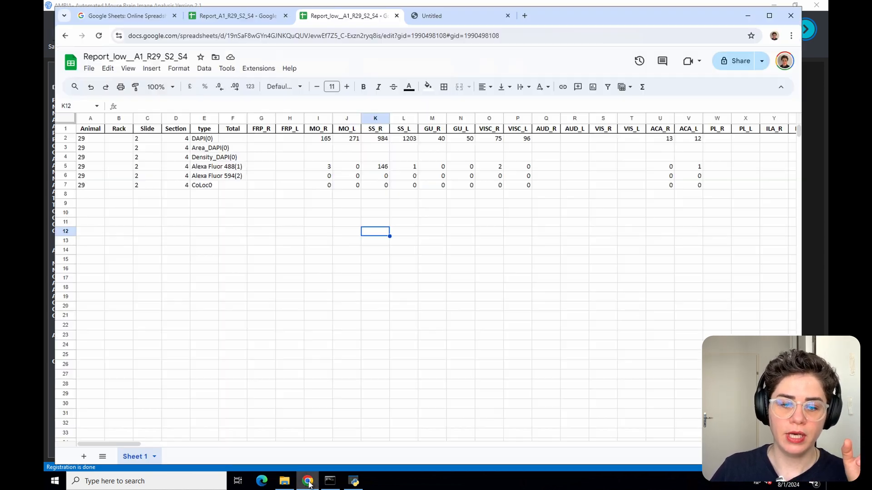
click(89, 69)
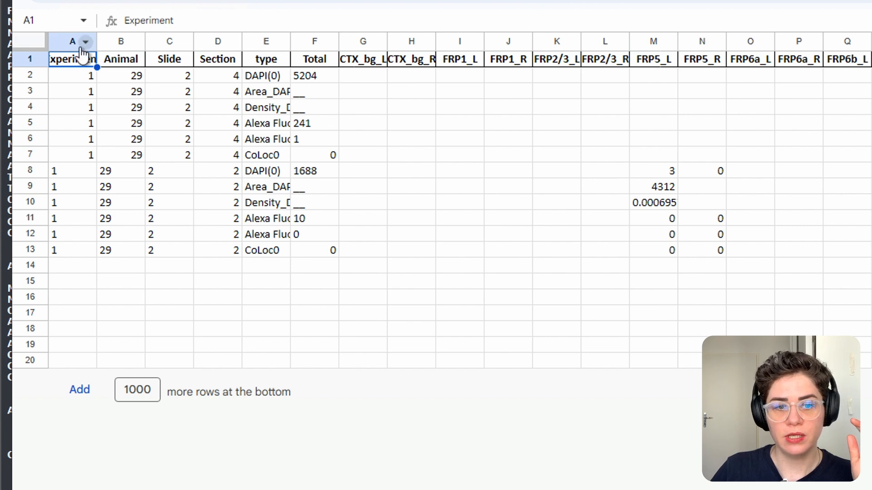
click(61, 43)
click(70, 77)
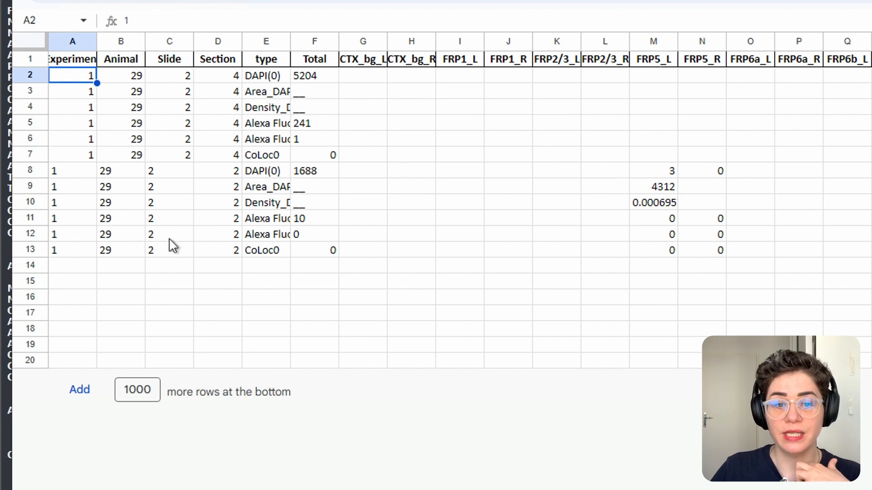
click(224, 177)
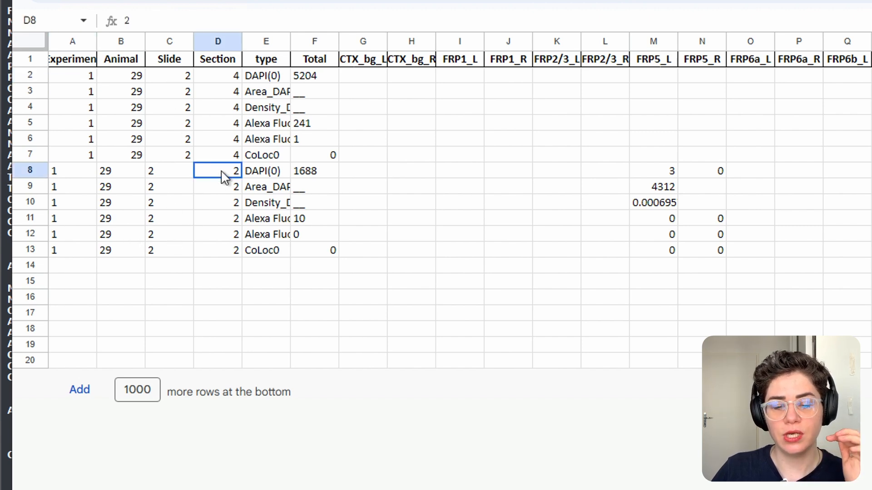
drag(224, 177, 229, 240)
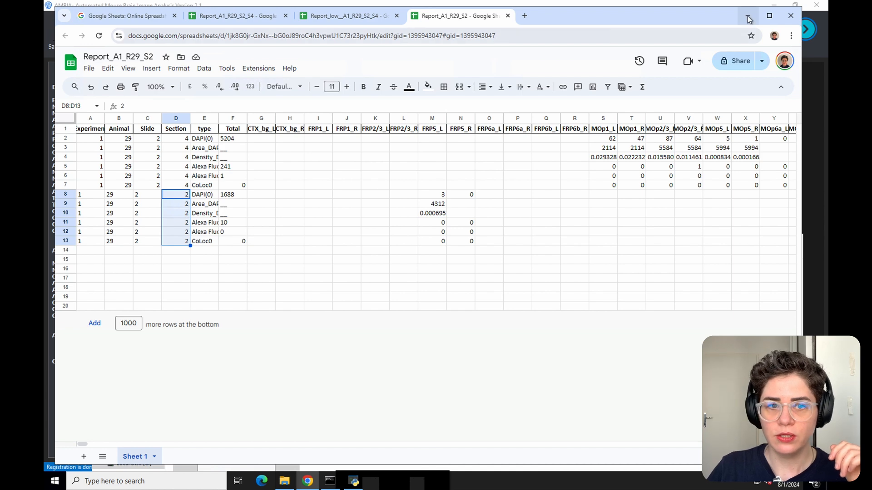
- Switch to the Command Prompt log of AMBIA and check the slide's file format and channel names
click(747, 16)
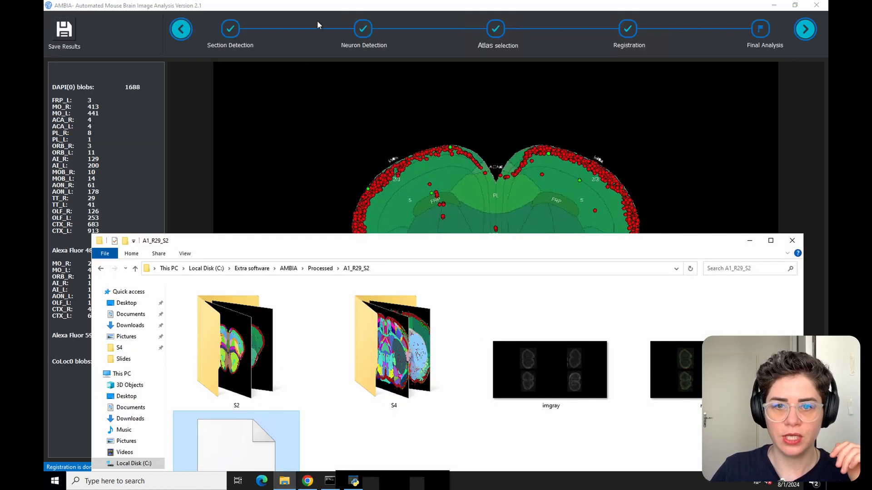
click(321, 77)
click(331, 479)
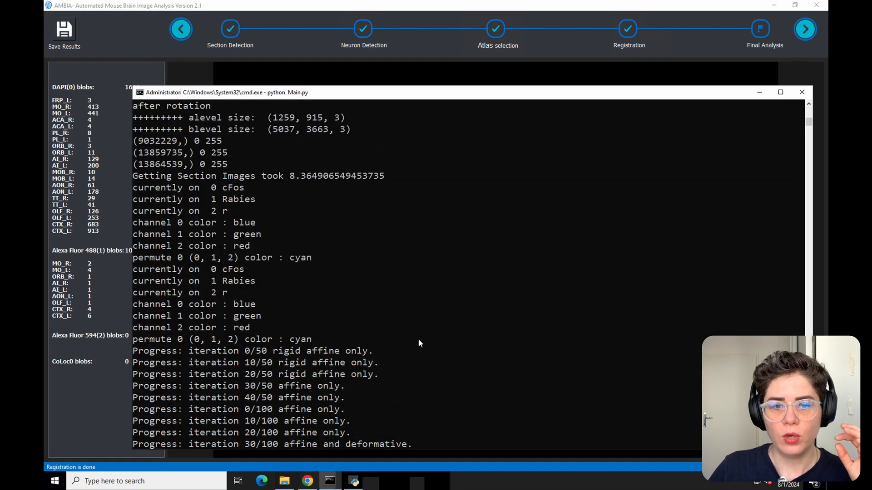
scroll(417, 344, up, 4)
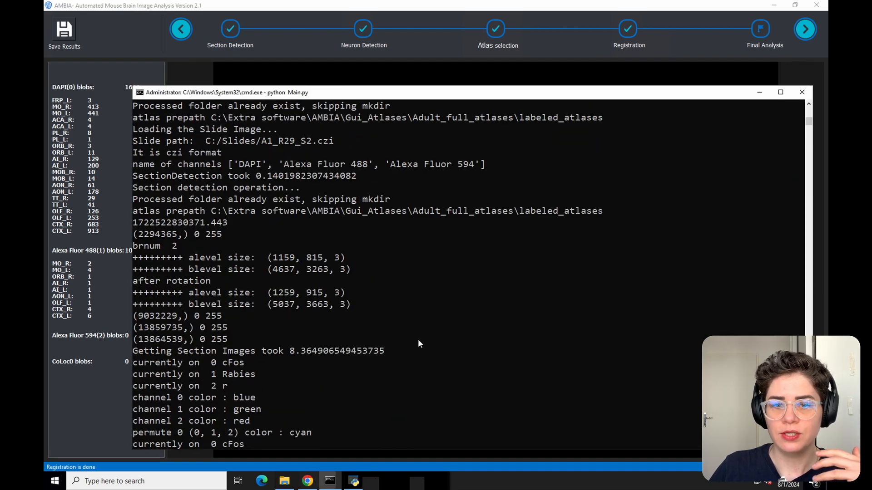
scroll(390, 285, up, 1)
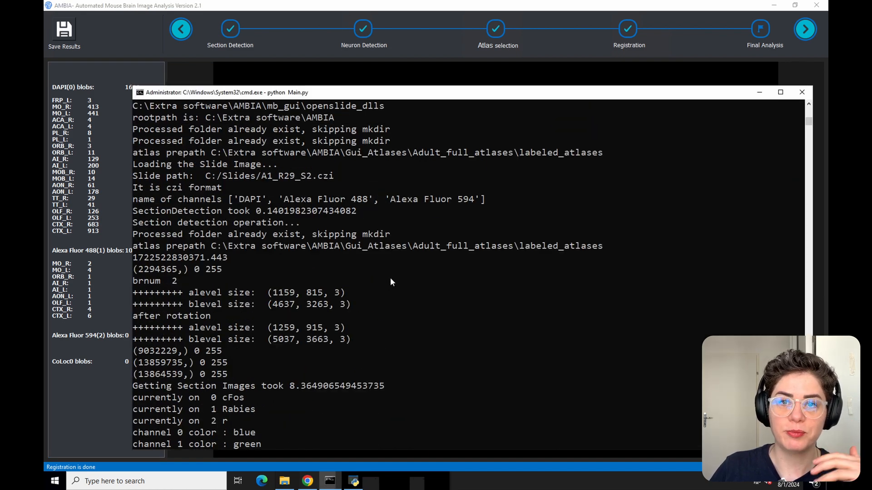
double_click(178, 188)
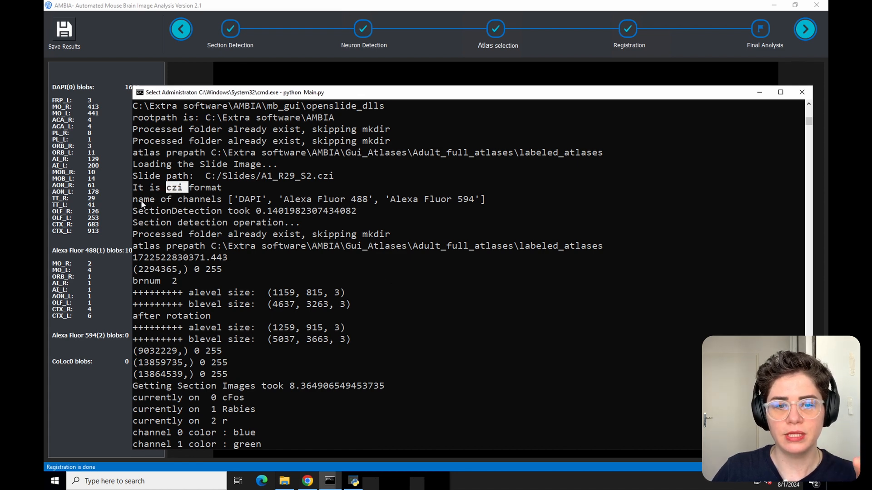
drag(133, 200, 222, 205)
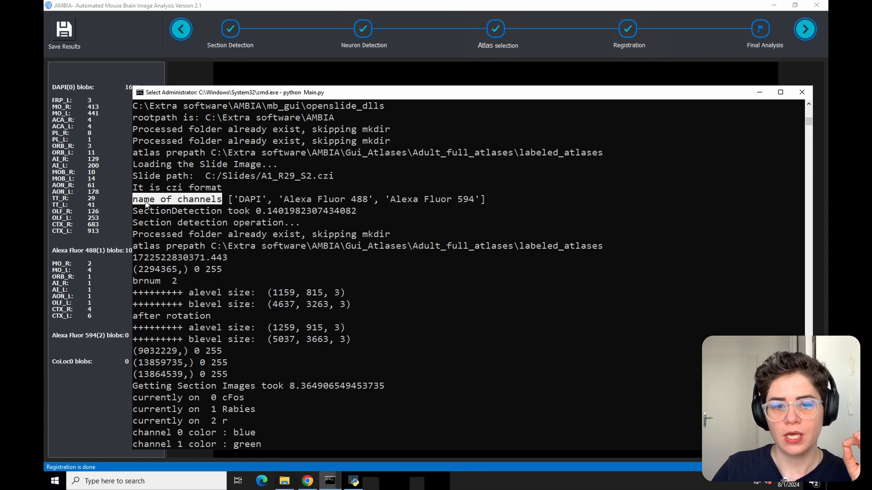
double_click(248, 200)
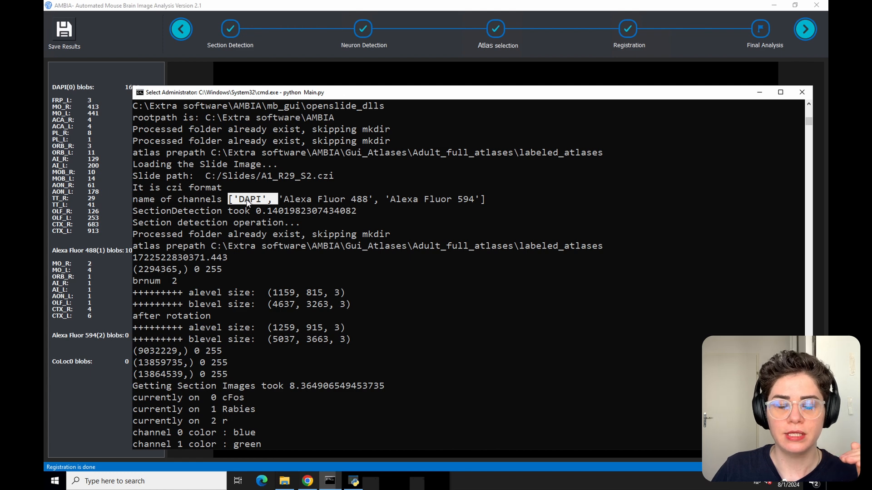
- Examine each channel name listed for the slide in the log, highlighting DAPI, Alexa Fluor 488, Alexa Fluor 594 and the whole line
click(247, 201)
double_click(248, 201)
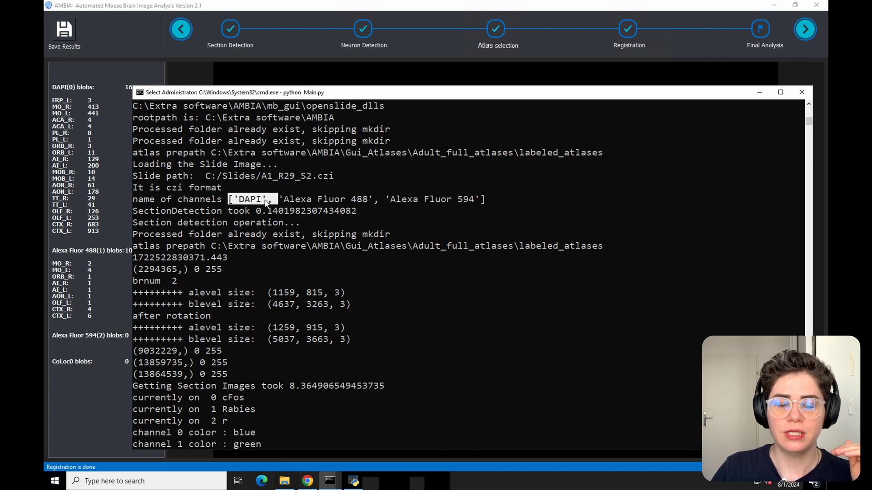
click(314, 200)
double_click(313, 200)
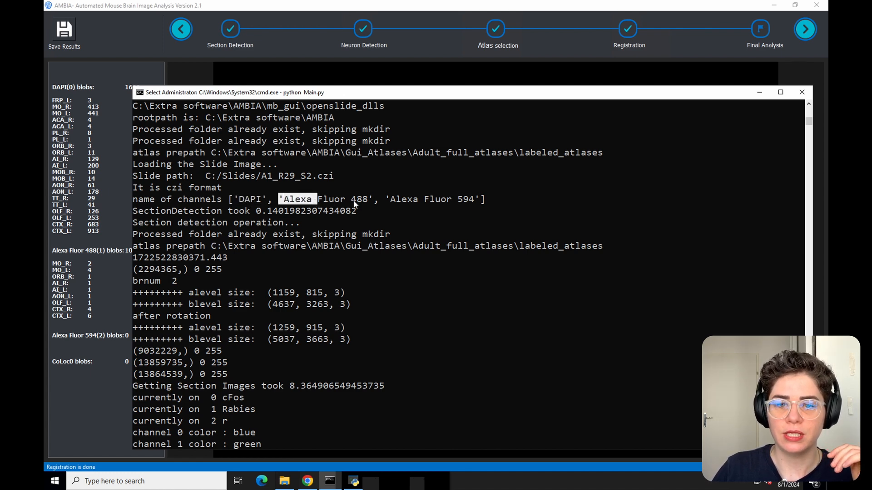
click(418, 200)
double_click(419, 200)
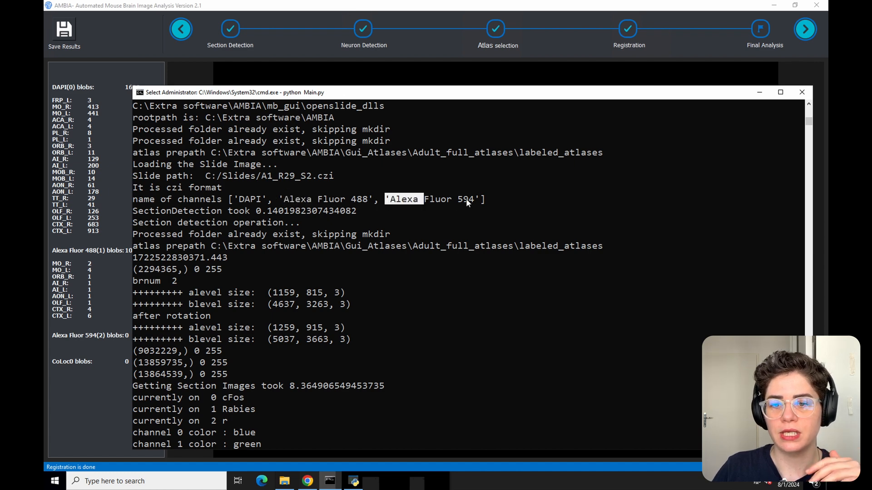
click(253, 199)
click(324, 197)
click(417, 199)
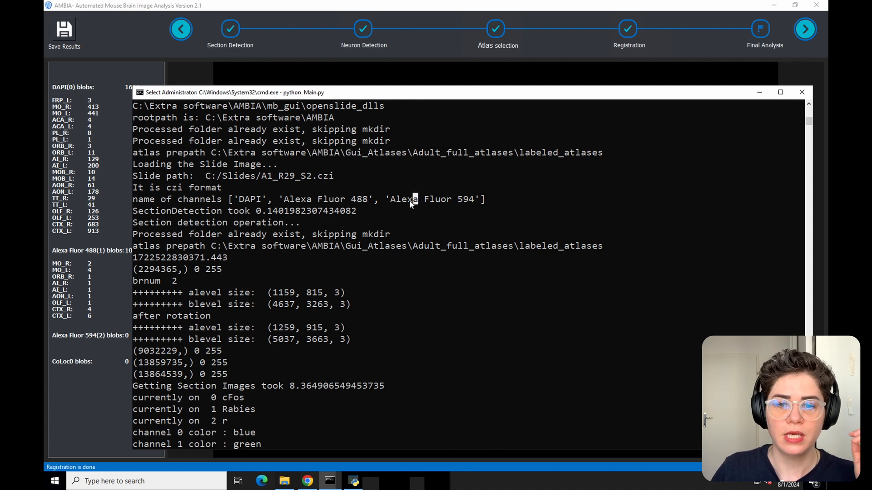
double_click(410, 200)
click(410, 201)
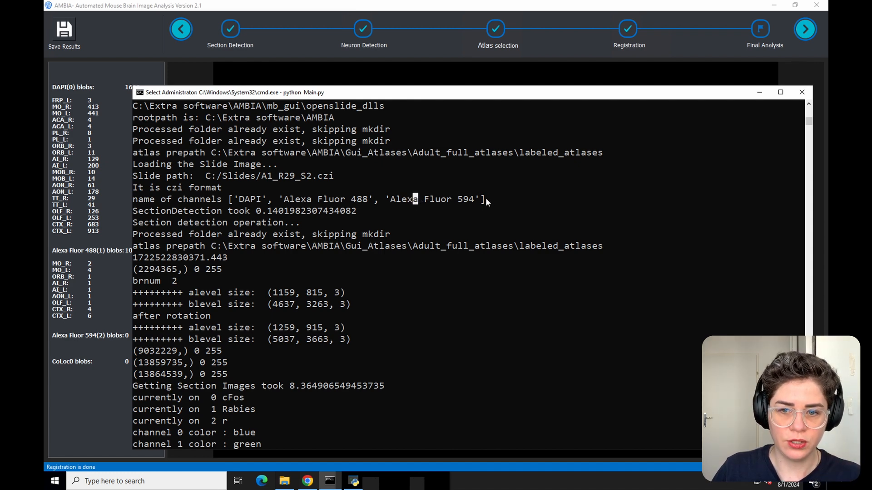
drag(486, 200, 134, 200)
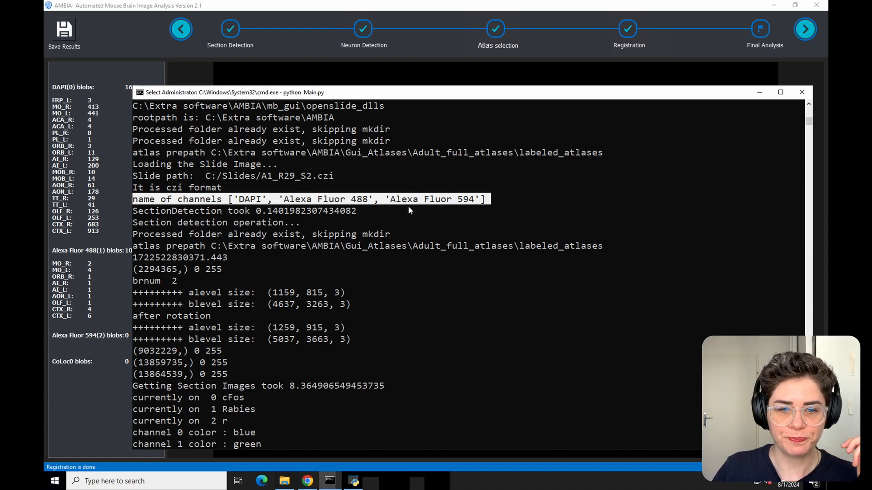
- Check the section image loading time in the log, plus the detection type and colour assigned to each channel
scroll(408, 206, down, 2)
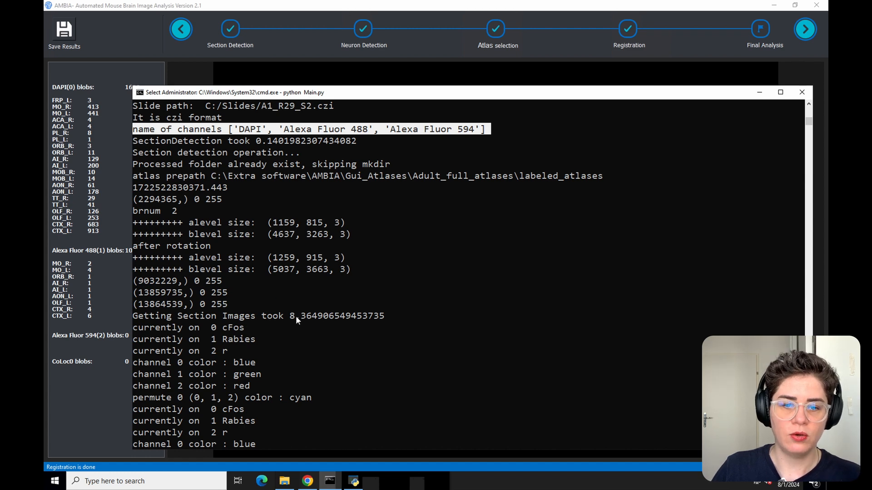
drag(290, 316, 339, 315)
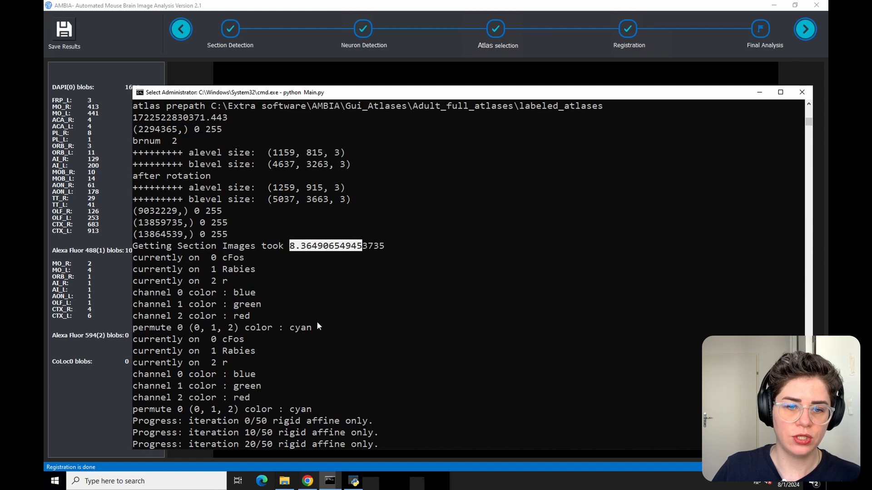
drag(244, 282, 134, 258)
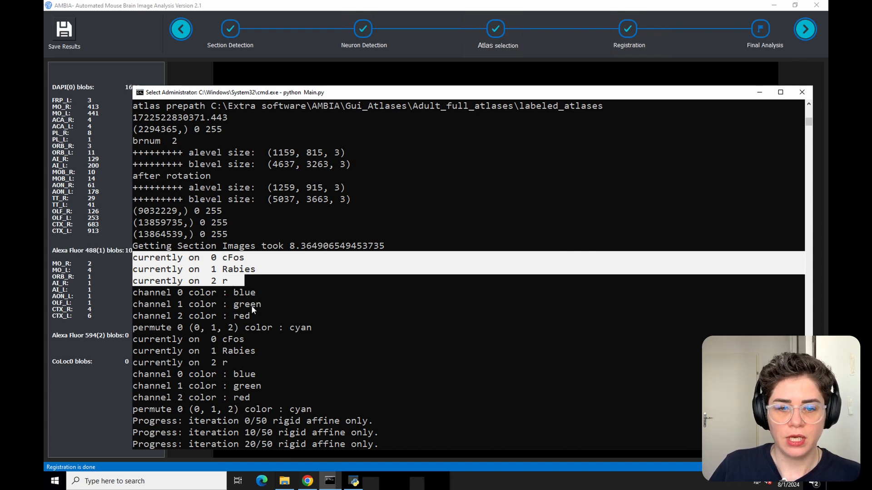
drag(252, 317, 135, 293)
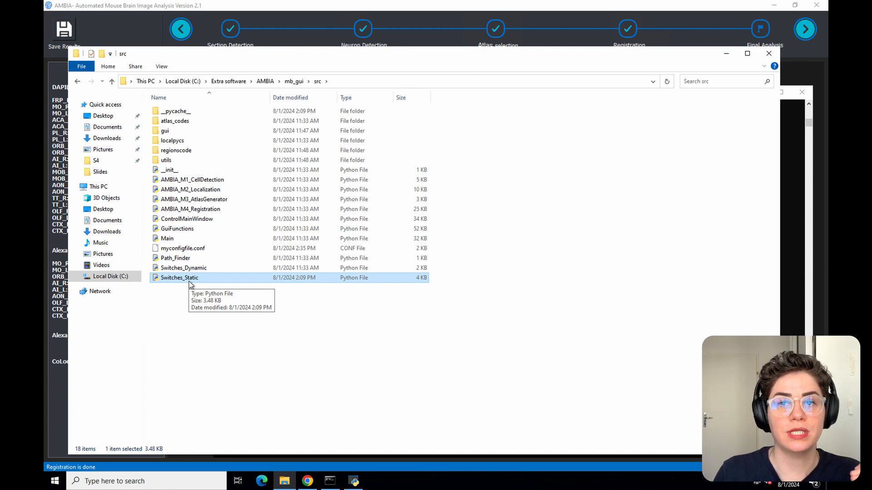
- Open Switches_Static from AMBIA's src folder in IDLE 3.9 and look through its channel, detection and image processing parameters
right_click(187, 282)
mouse_move(281, 298)
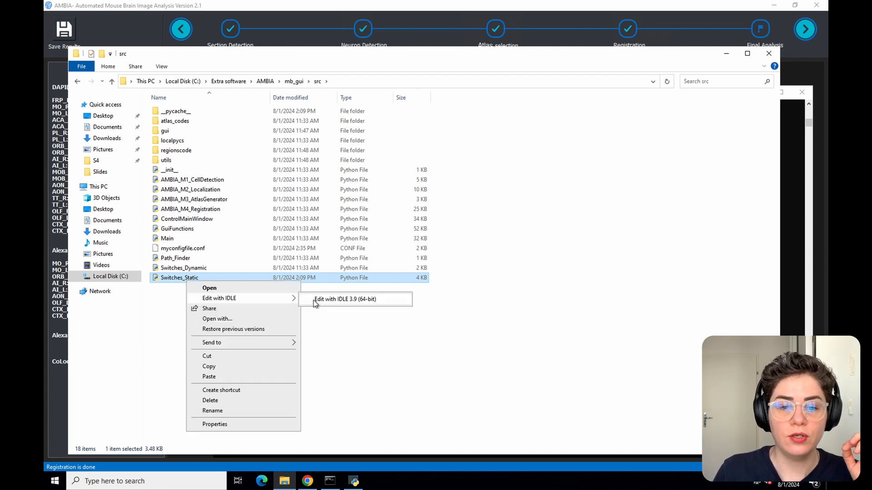
click(313, 300)
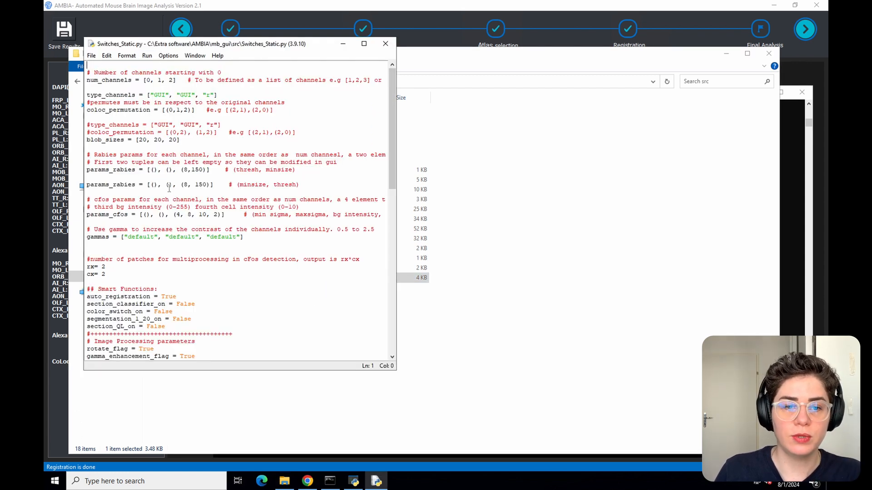
scroll(183, 184, down, 7)
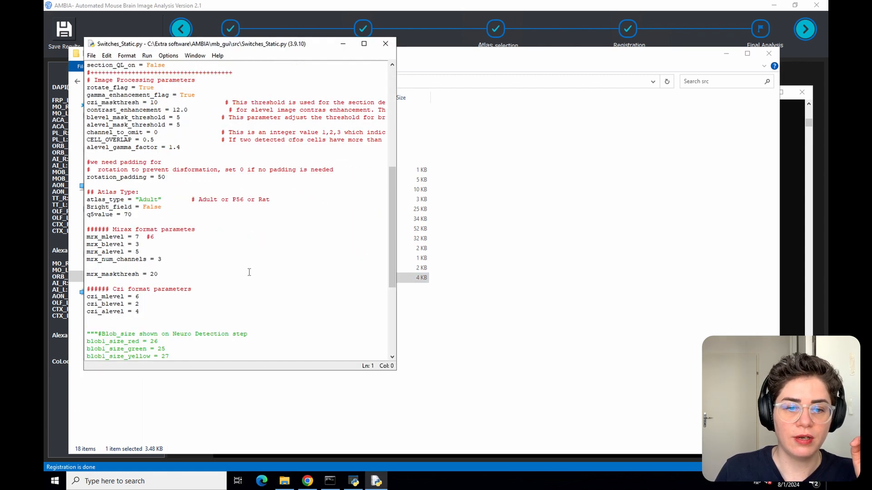
scroll(311, 298, up, 7)
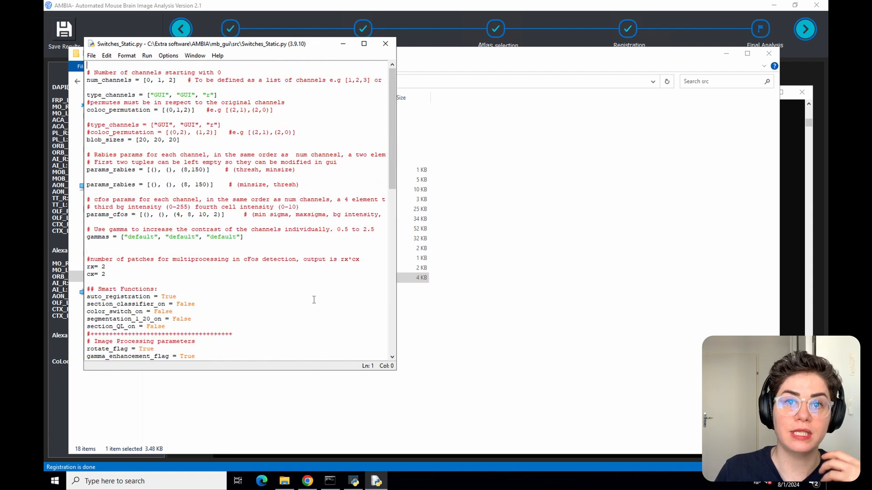